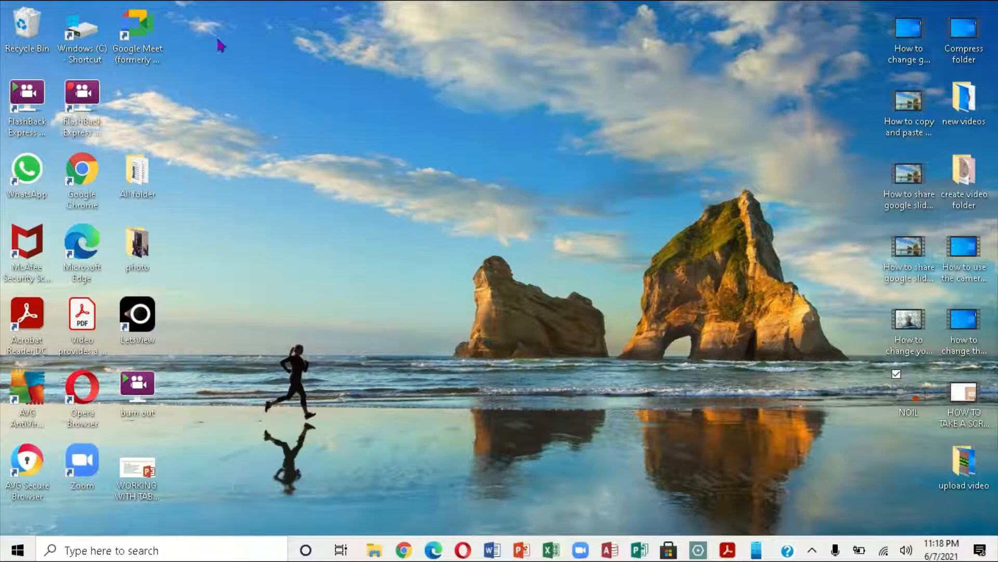
Step: Open Google Meet from its desktop shortcut
{"action": "double_click", "coordinate": [126, 41]}
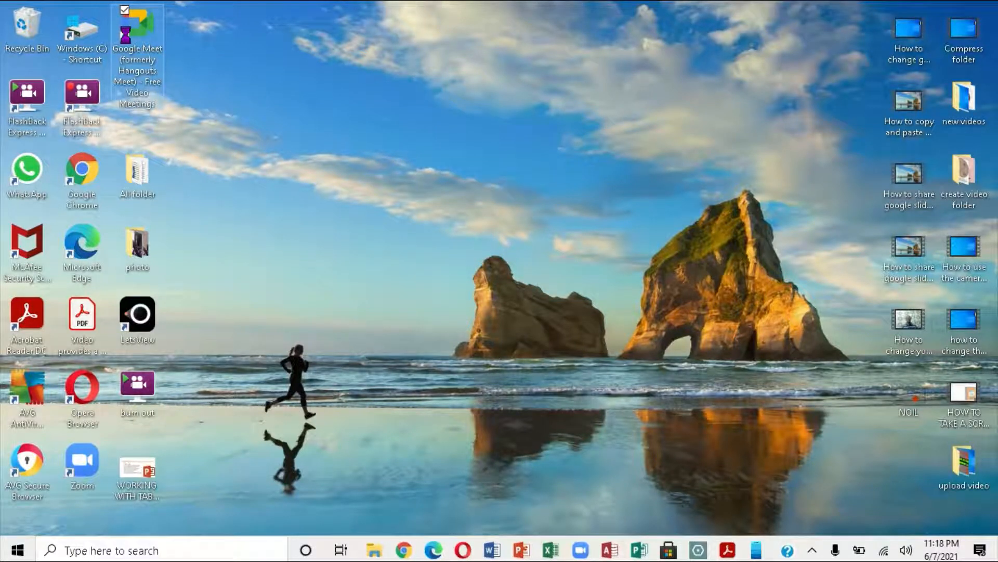
{"action": "right_click", "coordinate": [126, 36]}
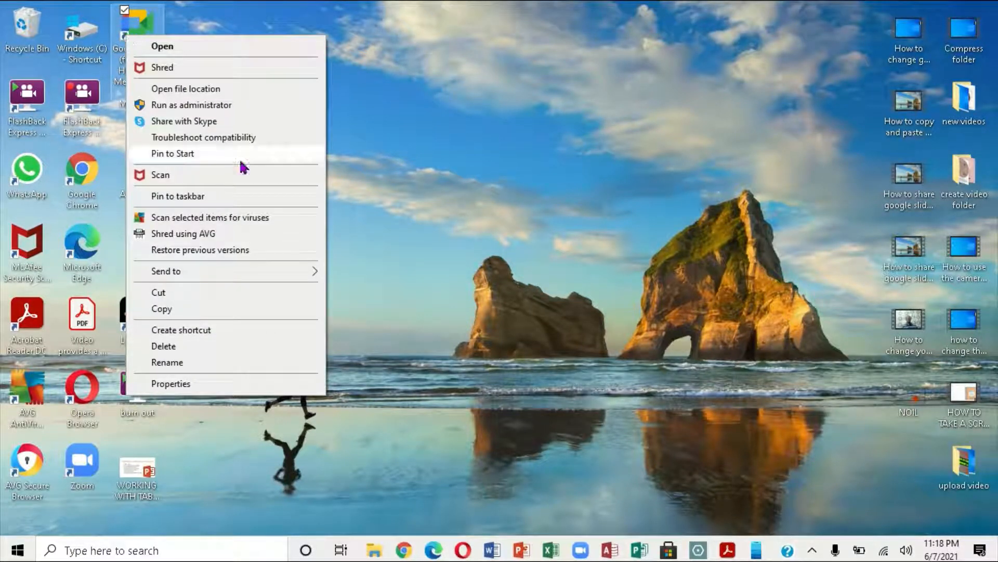
{"action": "left_click", "coordinate": [162, 47]}
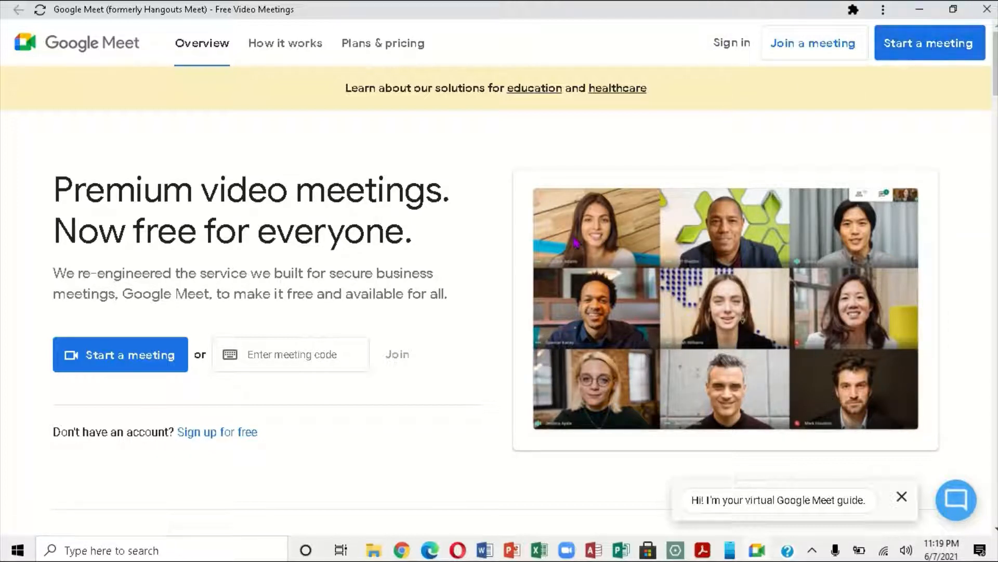
Step: Start a meeting and sign in with the first listed Google account by entering the account password
{"action": "left_click", "coordinate": [113, 358]}
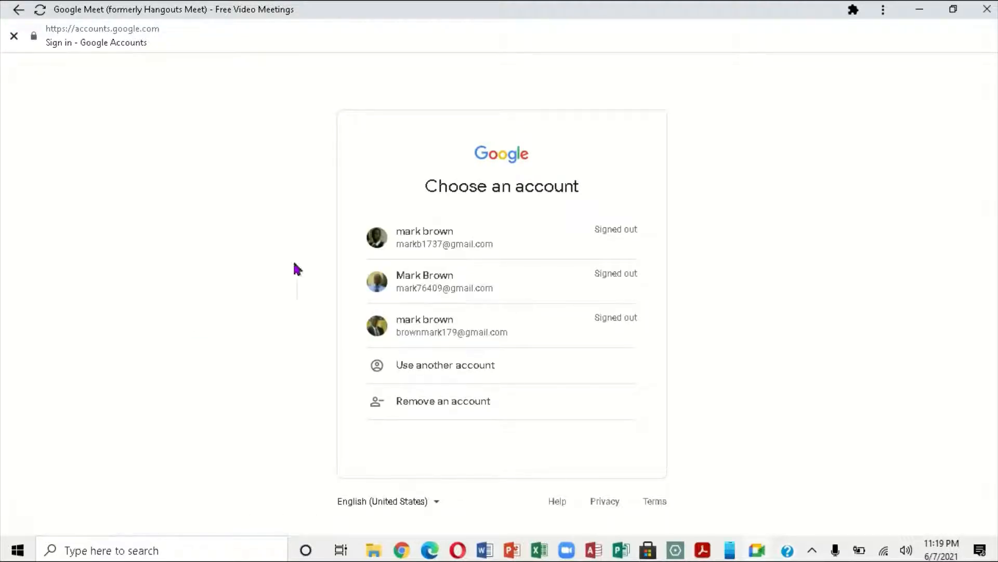
{"action": "left_click", "coordinate": [430, 235]}
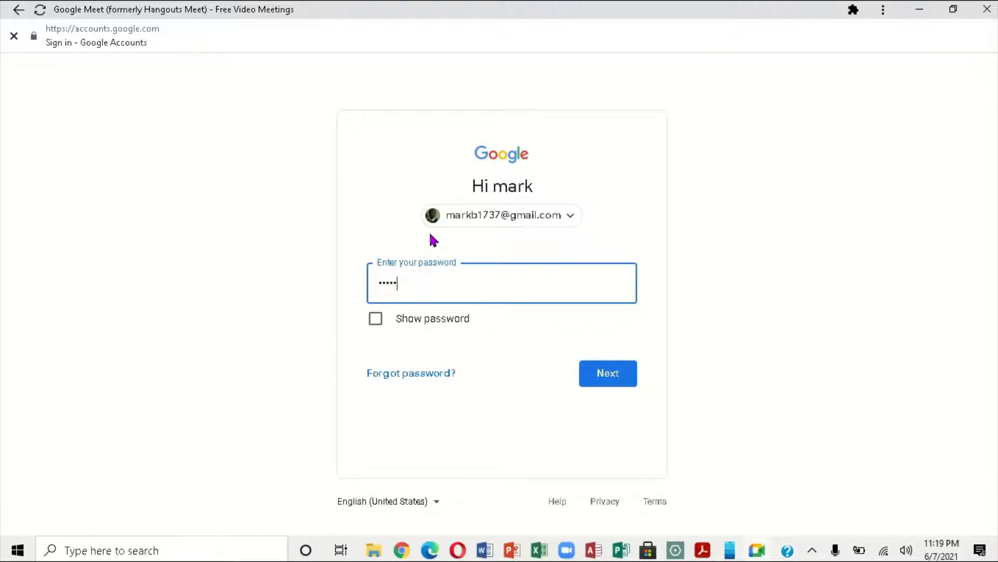
{"action": "type", "text": "1"}
{"action": "left_click", "coordinate": [600, 378]}
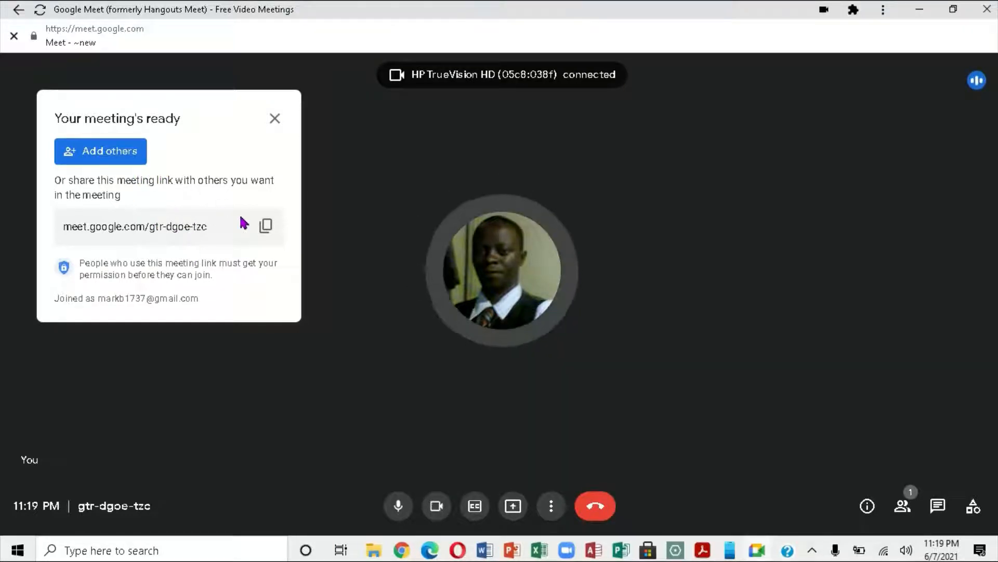
Step: Turn off the meeting's camera and microphone, switching each back on once before turning it off again
{"action": "left_click", "coordinate": [436, 507]}
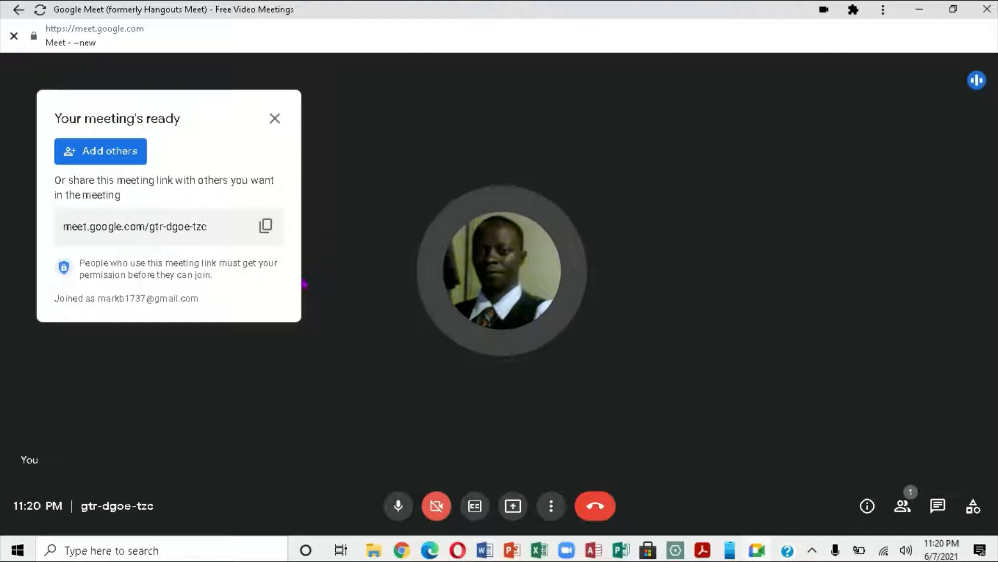
{"action": "left_click", "coordinate": [400, 507]}
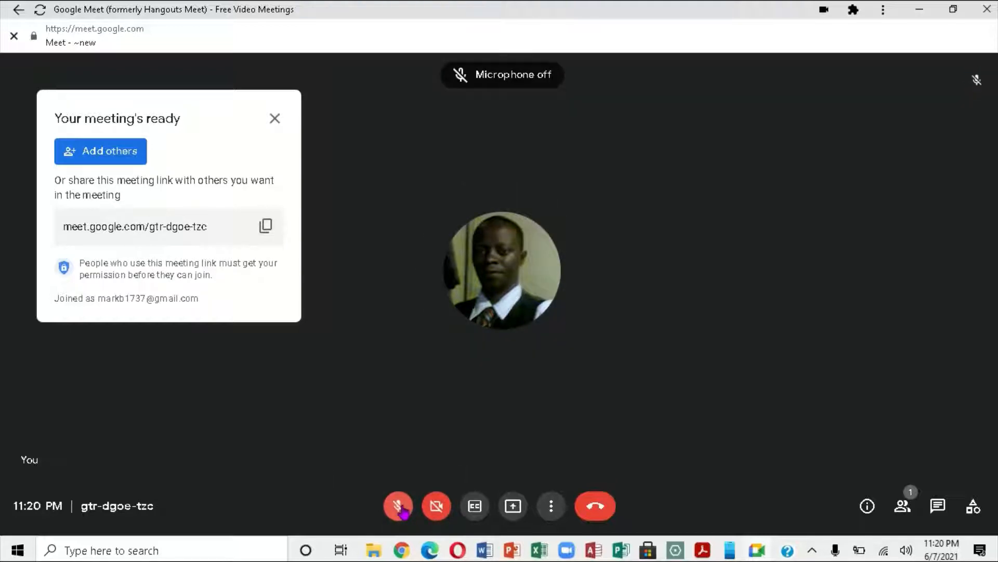
{"action": "left_click", "coordinate": [396, 508]}
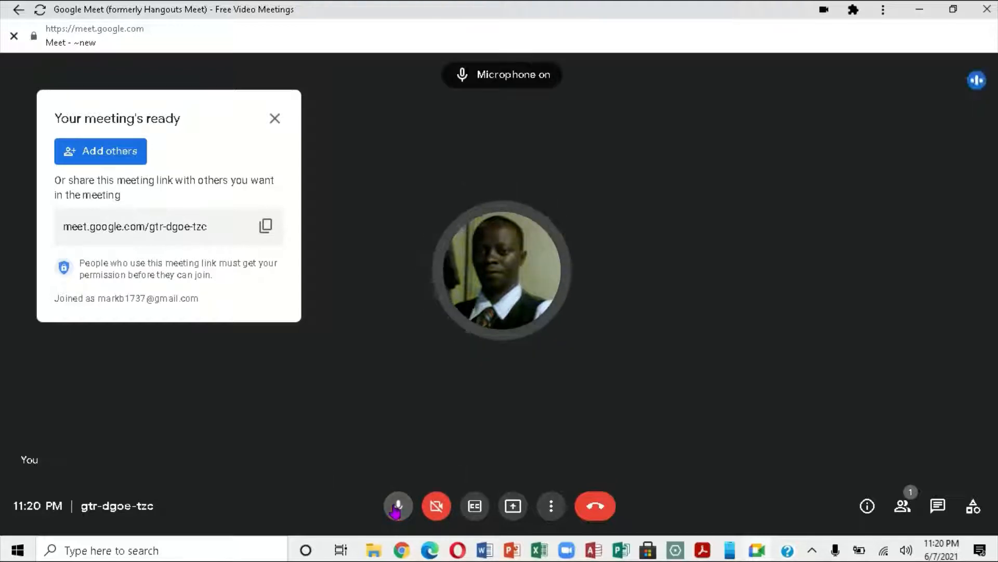
{"action": "left_click", "coordinate": [399, 507]}
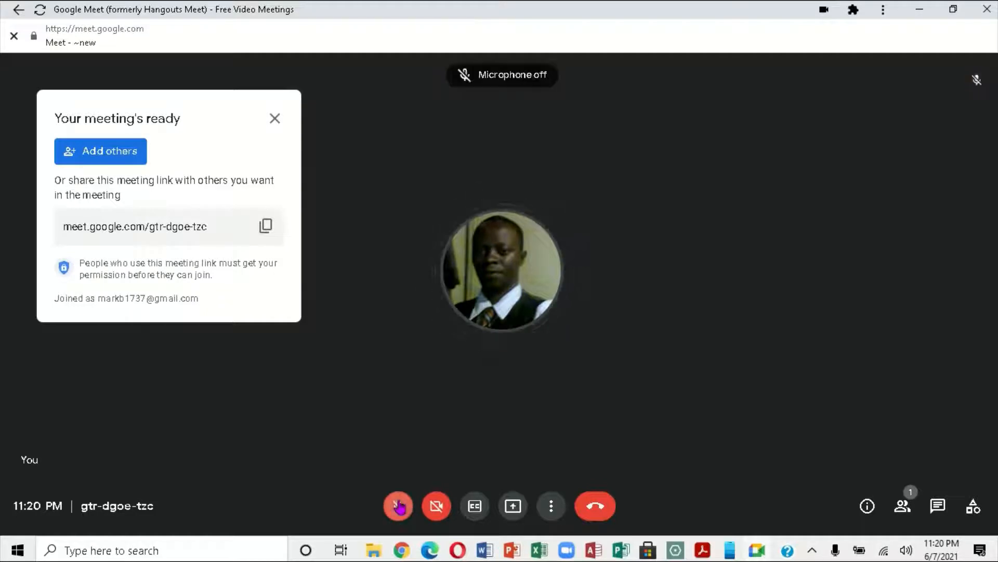
{"action": "left_click", "coordinate": [440, 509]}
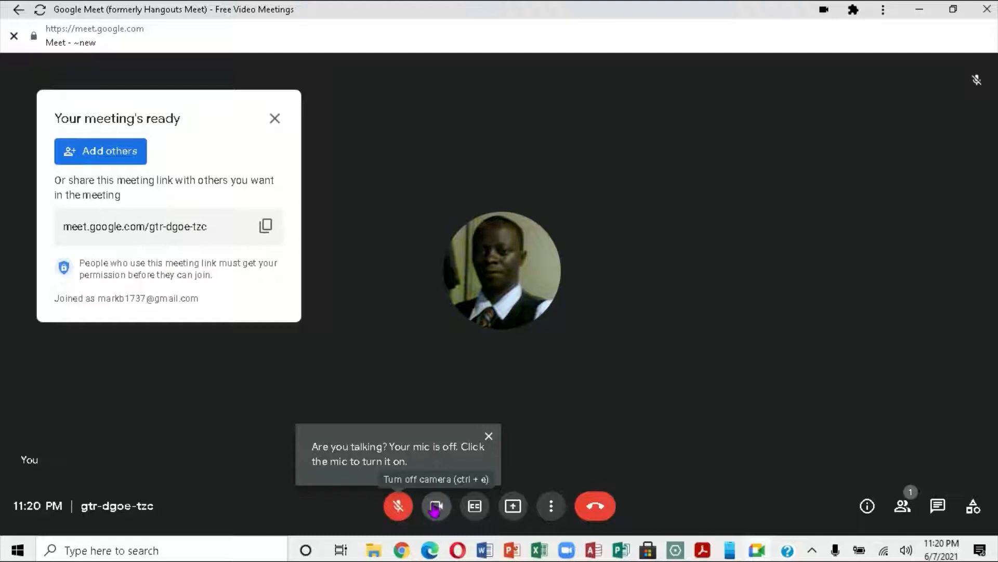
{"action": "left_click", "coordinate": [435, 509]}
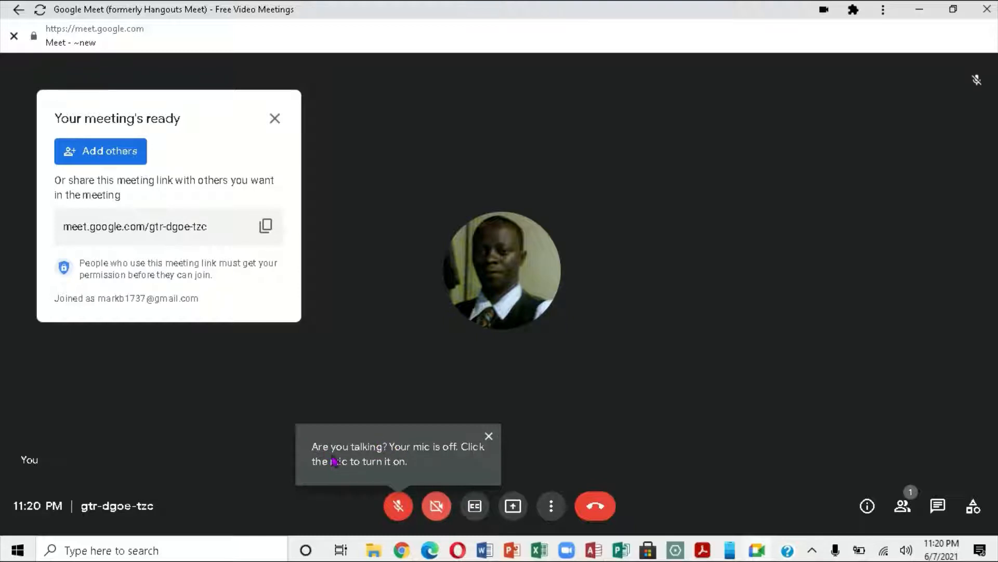
Step: Turn the meeting captions on and back off, and view the options for presenting the screen
{"action": "left_click", "coordinate": [476, 512]}
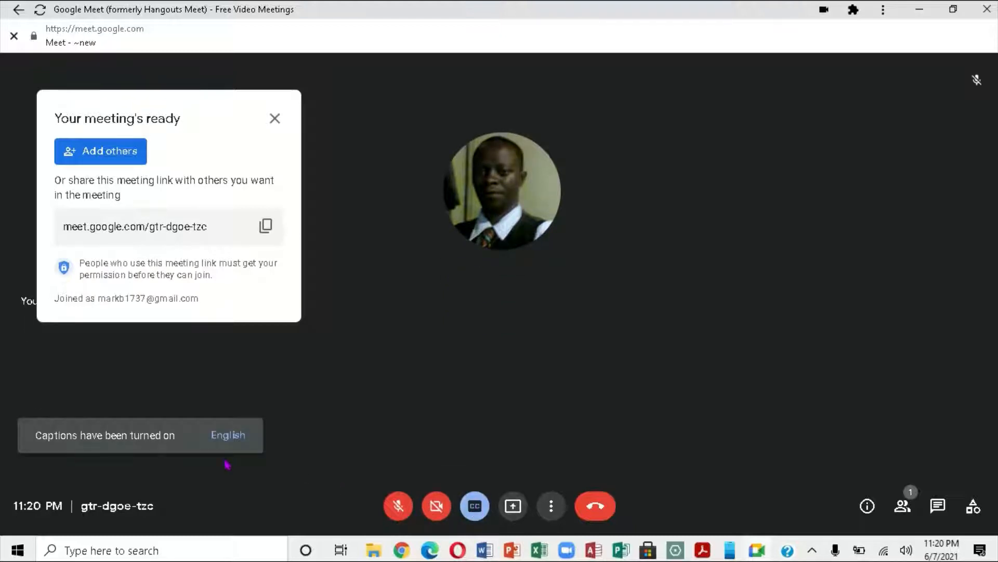
{"action": "left_click", "coordinate": [475, 506]}
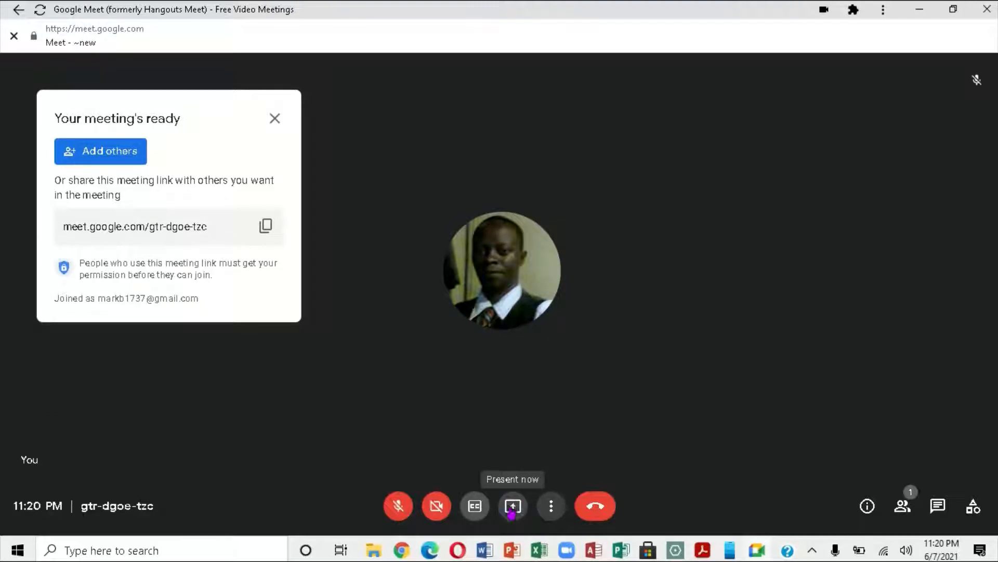
{"action": "left_click", "coordinate": [512, 512]}
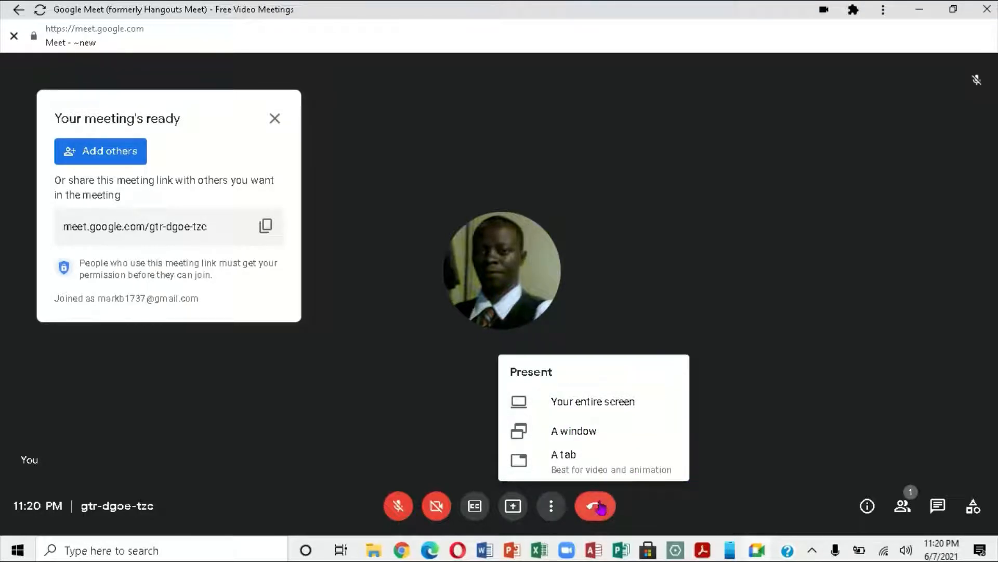
{"action": "left_click", "coordinate": [661, 508]}
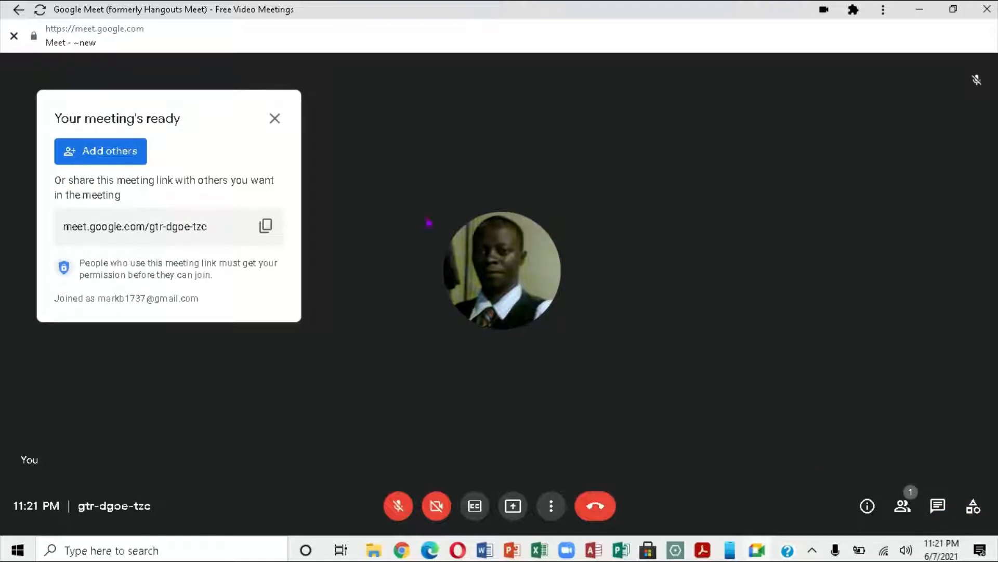
Step: Dismiss the meeting-ready notice and start a new Jamboard whiteboard for the meeting
{"action": "left_click", "coordinate": [276, 119]}
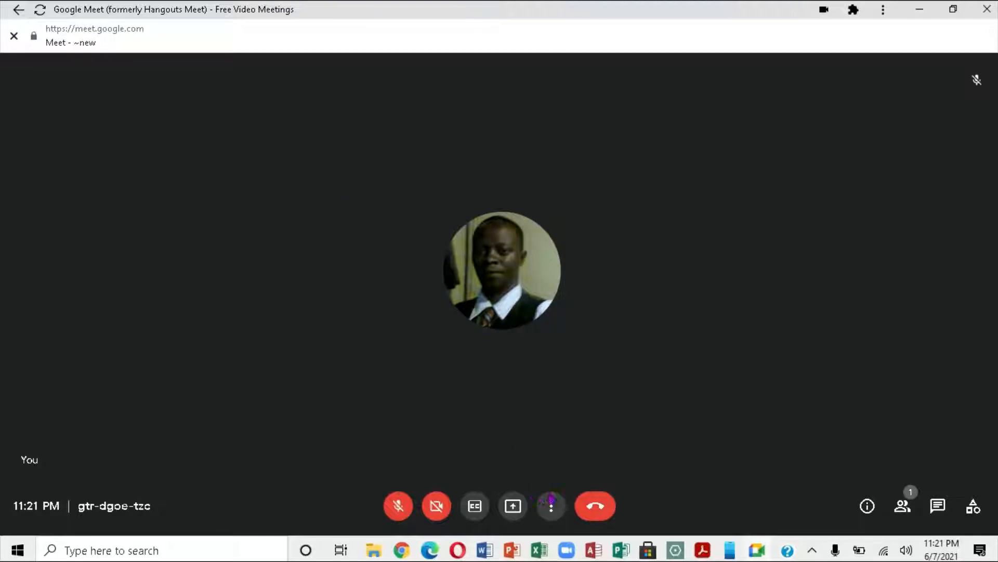
{"action": "left_click", "coordinate": [552, 503]}
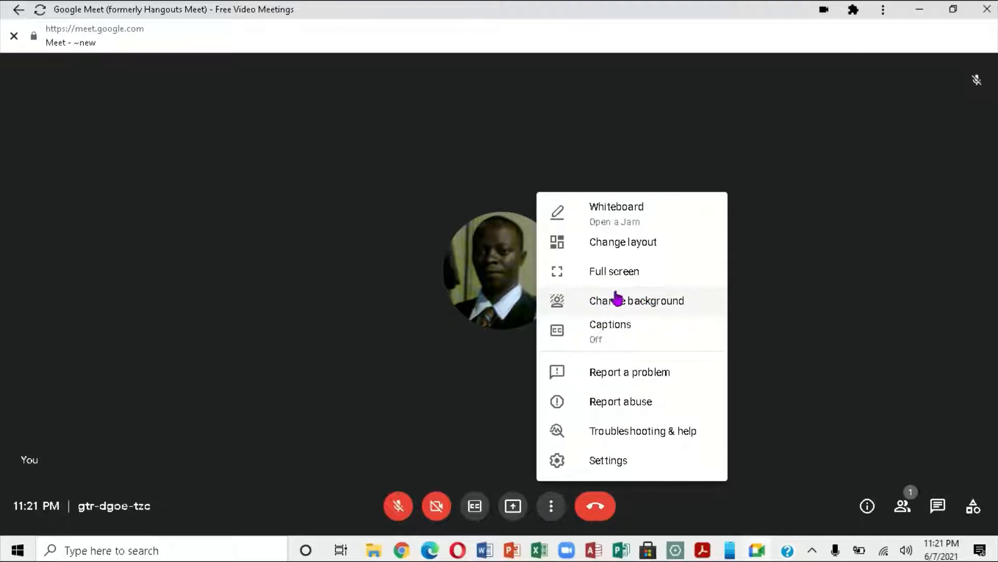
{"action": "left_click", "coordinate": [606, 223]}
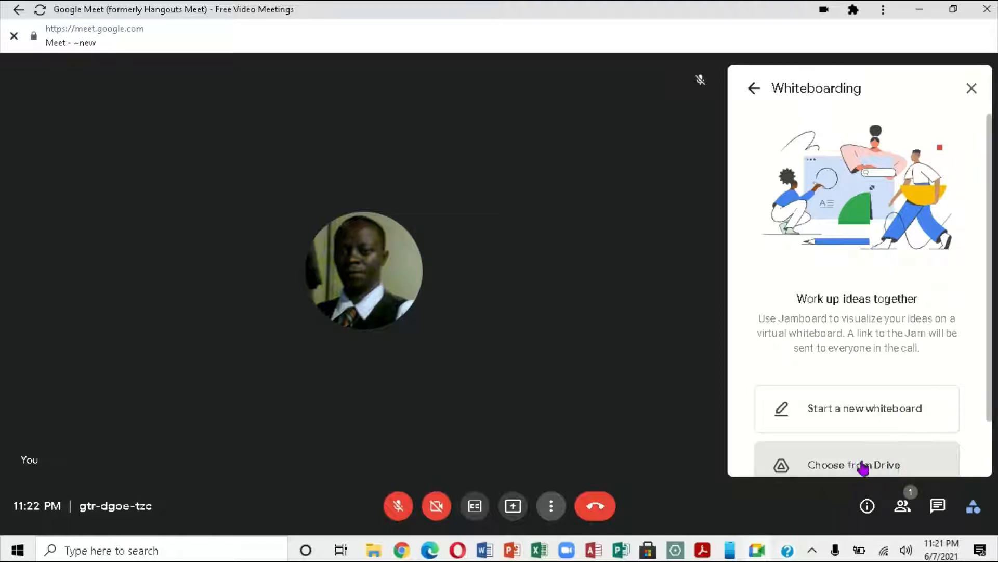
{"action": "left_click", "coordinate": [831, 413]}
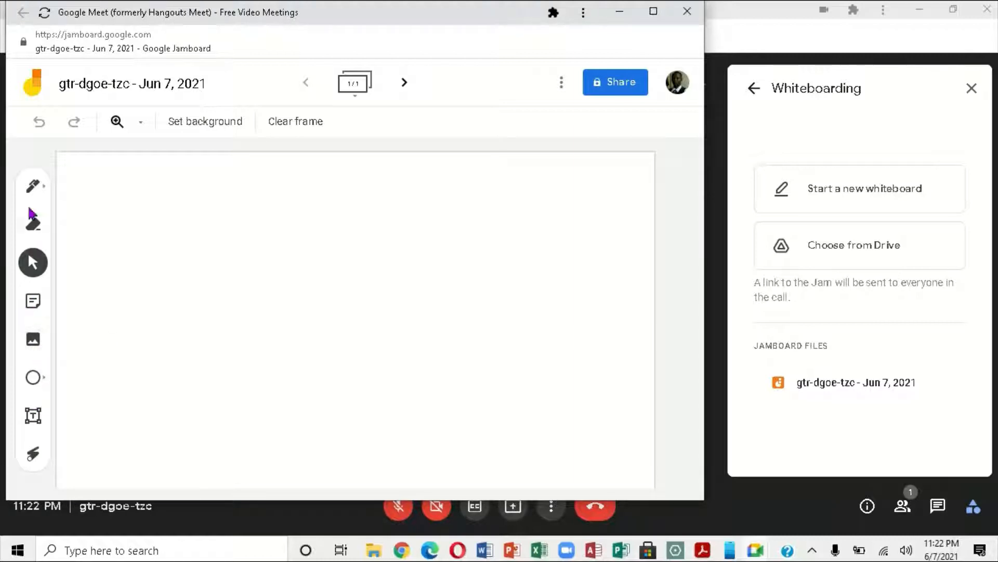
Step: Handwrite a 2 and further freehand figures beside it with the pen in the whiteboard's upper-left area
{"action": "left_click", "coordinate": [34, 190]}
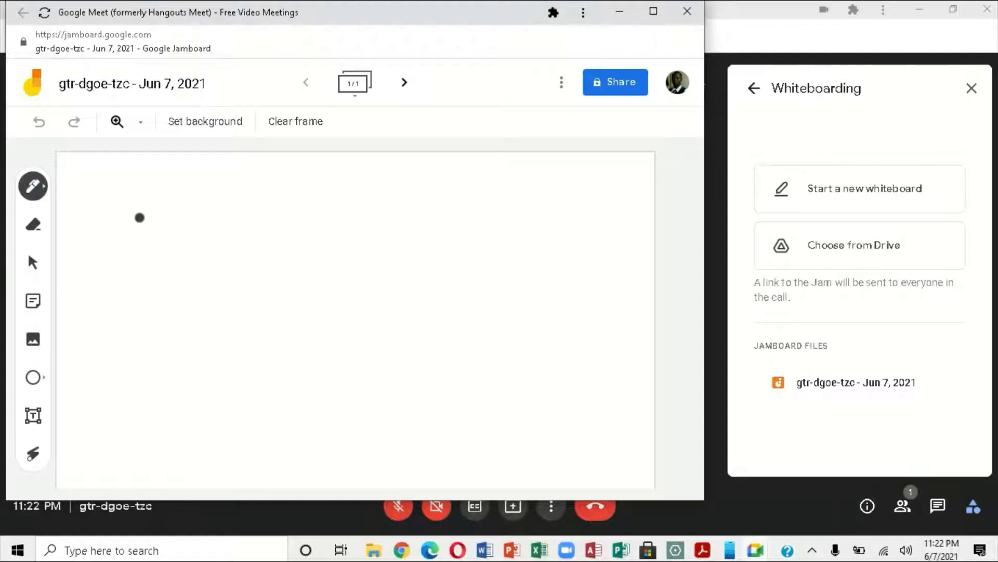
{"action": "mouse_move", "coordinate": [165, 206]}
{"action": "left_mouse_down"}
{"action": "mouse_move", "coordinate": [150, 238]}
{"action": "mouse_move", "coordinate": [246, 231]}
{"action": "mouse_move", "coordinate": [271, 244]}
{"action": "left_mouse_up"}
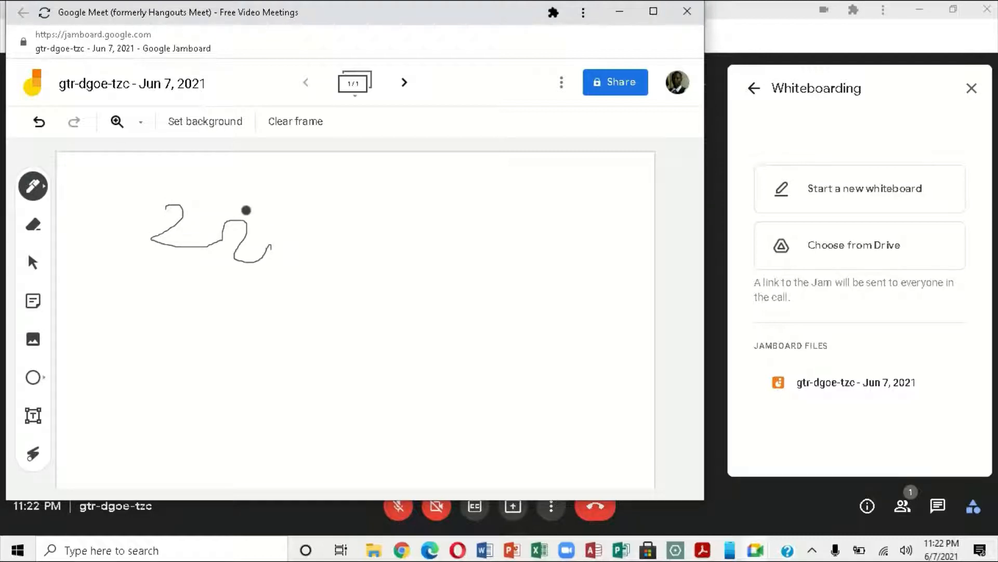
{"action": "mouse_move", "coordinate": [239, 205]}
{"action": "left_mouse_down"}
{"action": "mouse_move", "coordinate": [229, 196]}
{"action": "mouse_move", "coordinate": [215, 216]}
{"action": "left_mouse_up"}
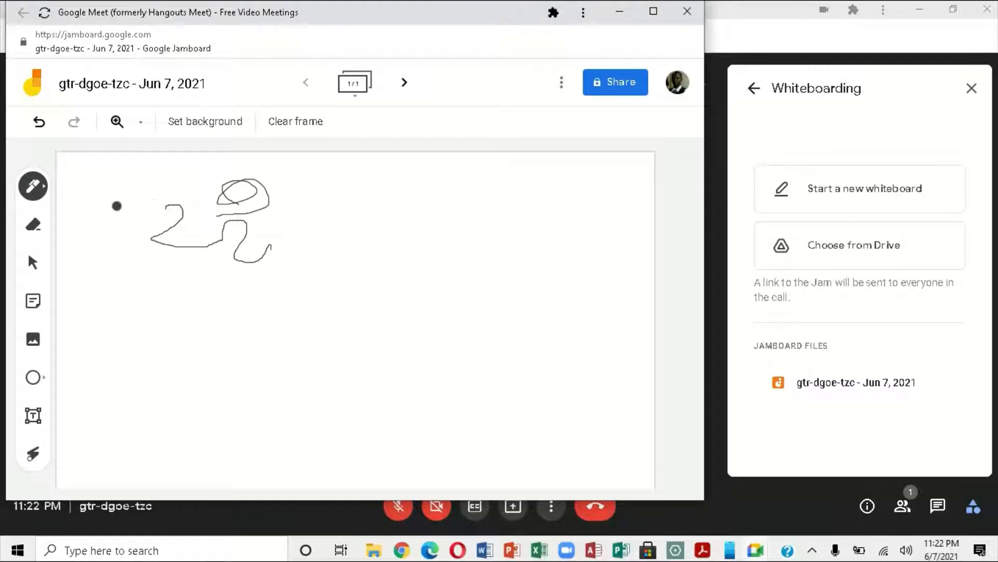
Step: Erase most of the handwritten figures on the whiteboard and switch to the Select tool
{"action": "left_click", "coordinate": [37, 228]}
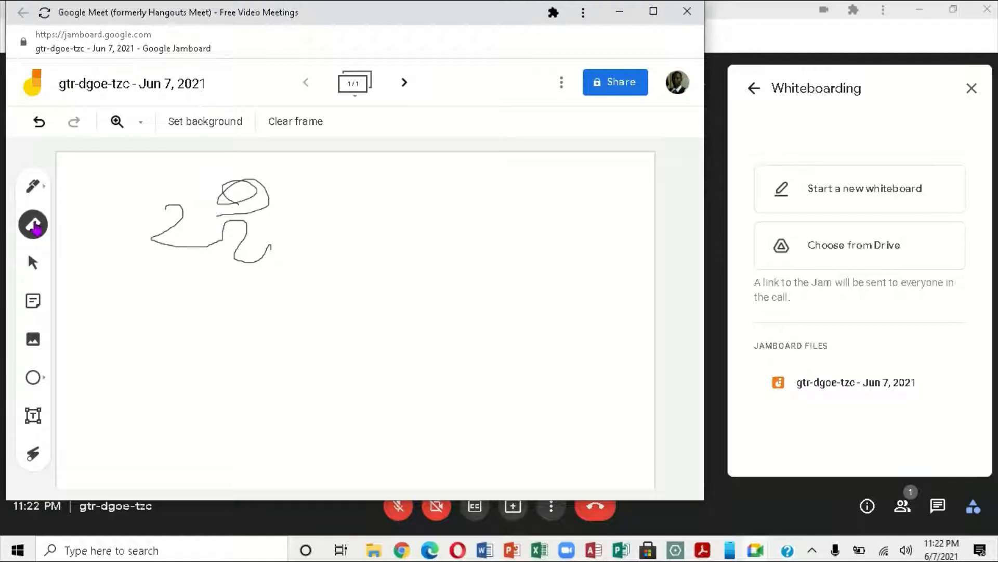
{"action": "mouse_move", "coordinate": [154, 209]}
{"action": "left_mouse_down"}
{"action": "mouse_move", "coordinate": [188, 205]}
{"action": "mouse_move", "coordinate": [134, 211]}
{"action": "mouse_move", "coordinate": [139, 196]}
{"action": "mouse_move", "coordinate": [233, 231]}
{"action": "mouse_move", "coordinate": [212, 183]}
{"action": "left_mouse_up"}
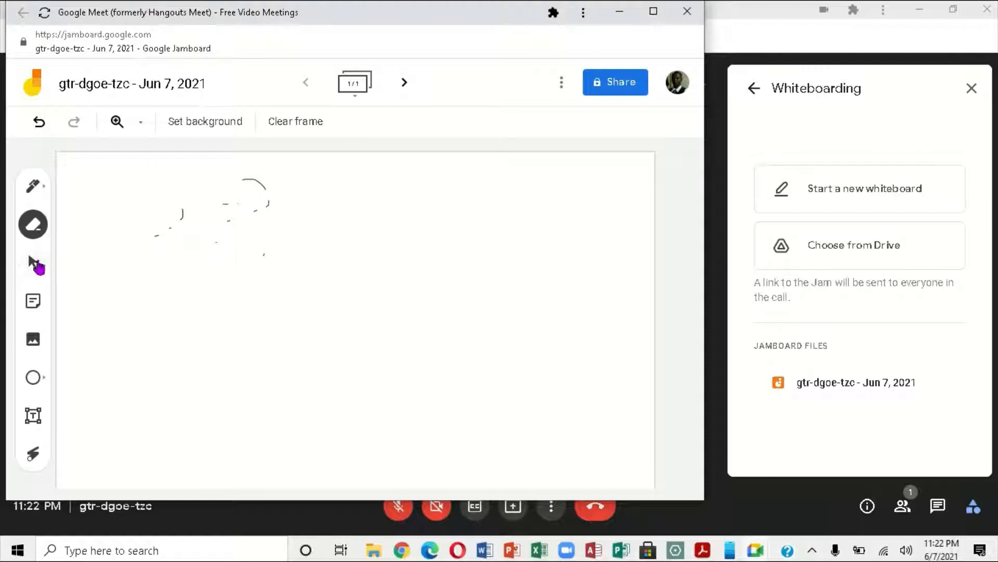
{"action": "left_click", "coordinate": [34, 264]}
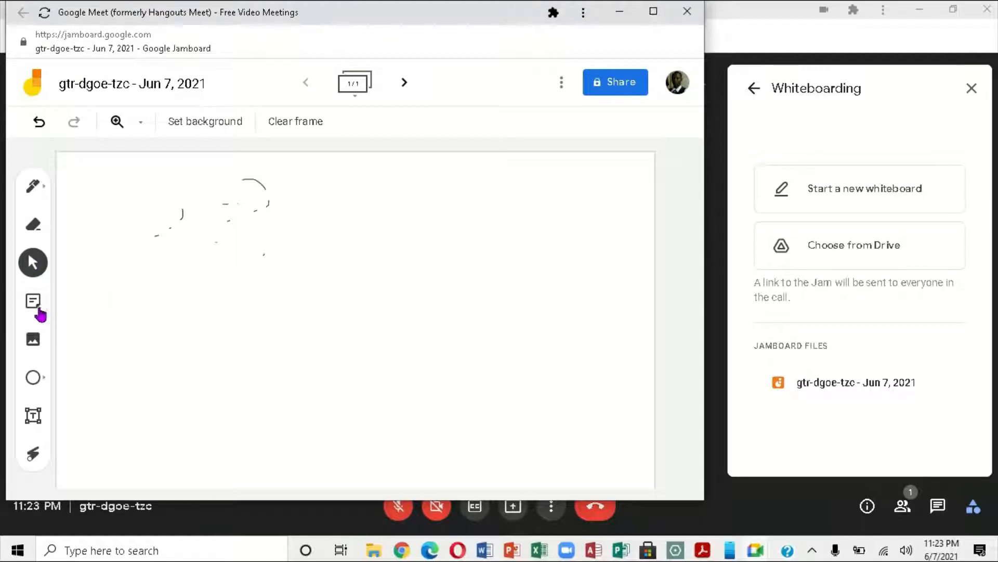
Step: Add an orange sticky note reading "Welcome to class" to the whiteboard and cancel the following blank note
{"action": "left_click", "coordinate": [32, 308]}
{"action": "left_click", "coordinate": [34, 307]}
{"action": "left_click", "coordinate": [33, 301]}
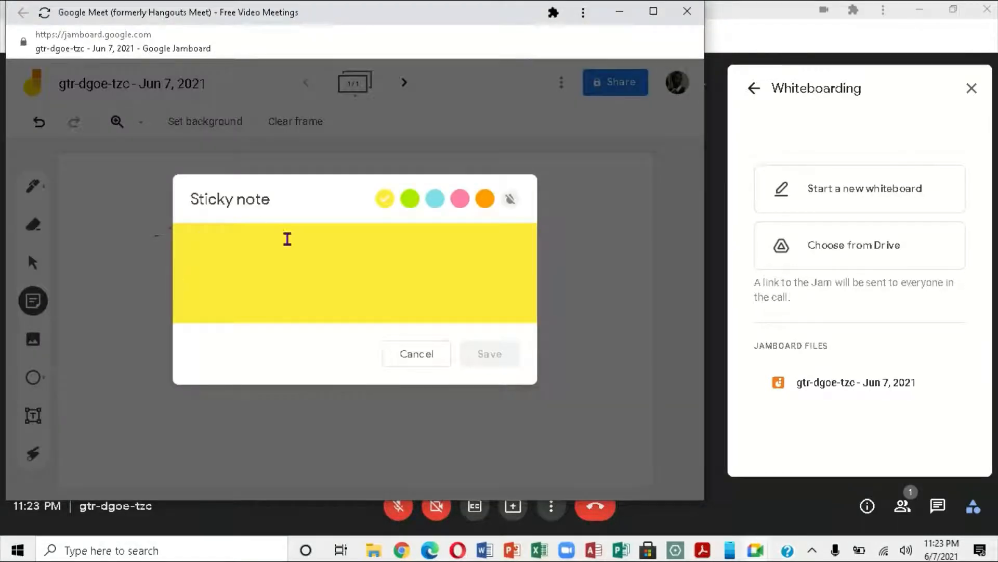
{"action": "left_click", "coordinate": [411, 199]}
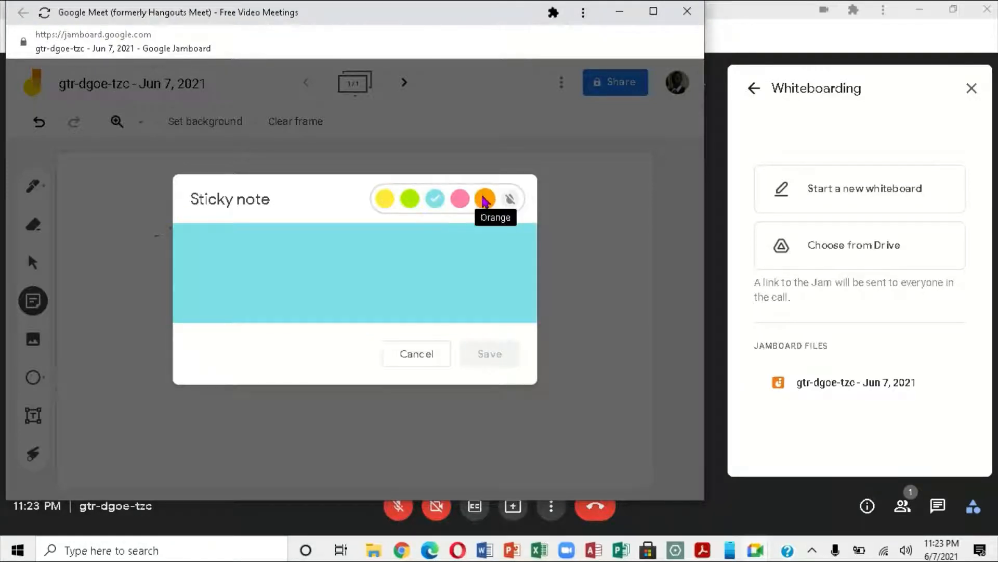
{"action": "left_click", "coordinate": [484, 199]}
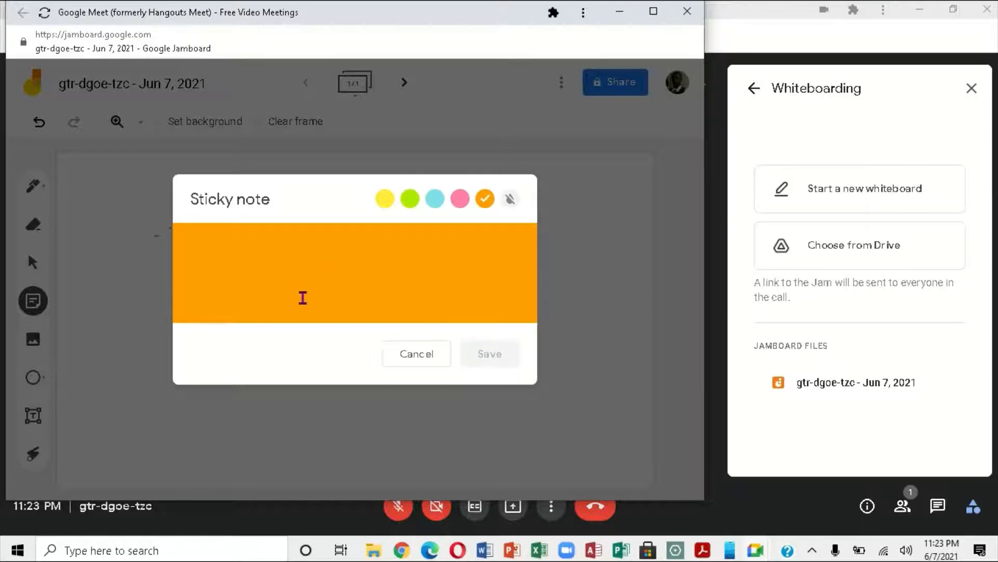
{"action": "type", "text": "W"}
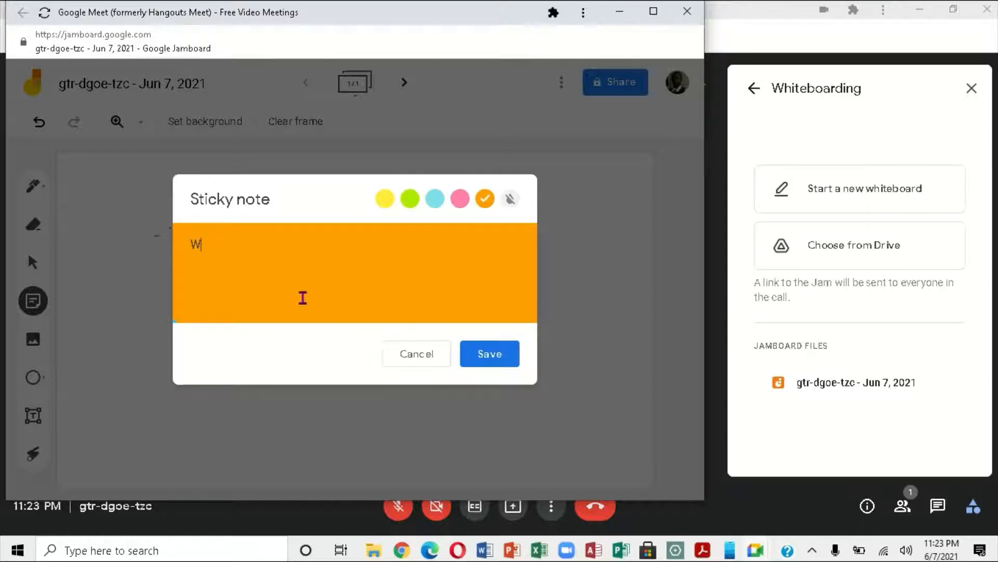
{"action": "type", "text": "elcome to class"}
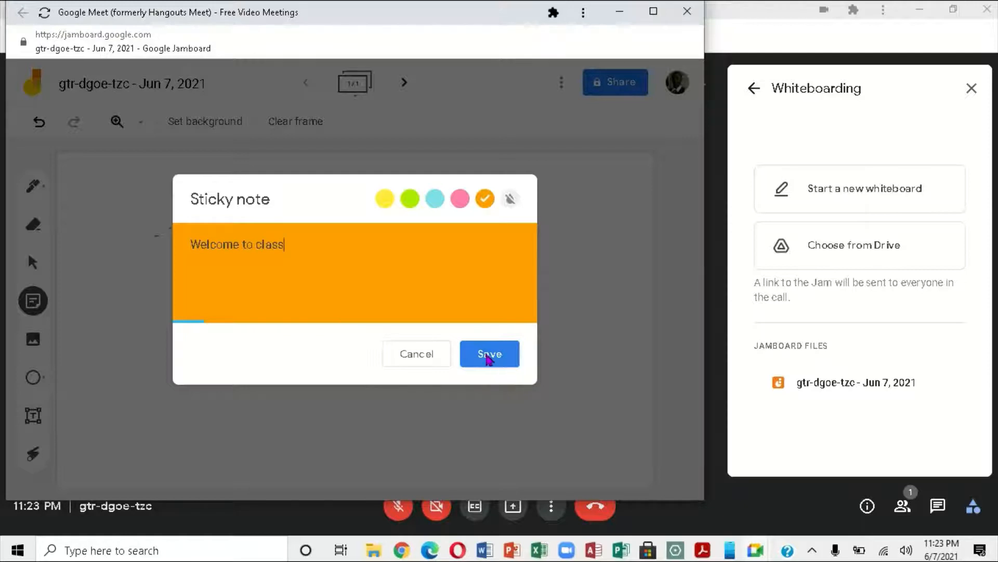
{"action": "left_click", "coordinate": [498, 357]}
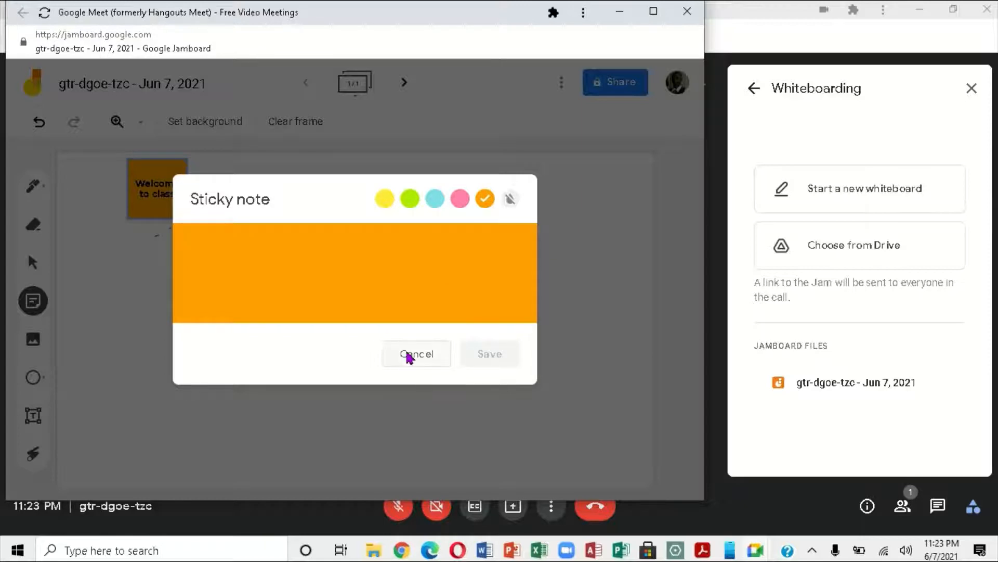
{"action": "left_click", "coordinate": [410, 356]}
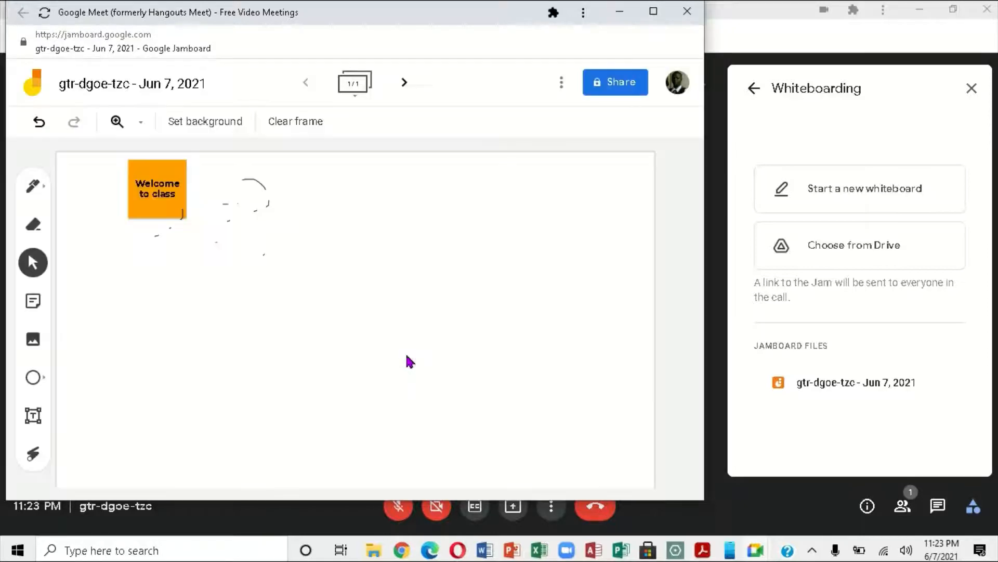
Step: Enlarge the "Welcome to class" sticky note by extending its lower-left corner outward
{"action": "left_click", "coordinate": [160, 214]}
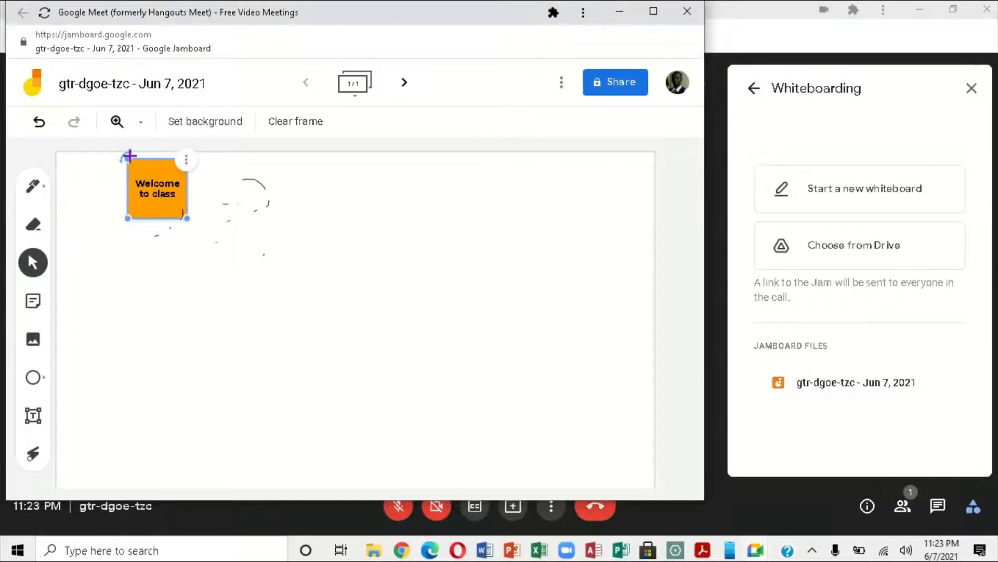
{"action": "mouse_move", "coordinate": [131, 156]}
{"action": "left_mouse_down"}
{"action": "mouse_move", "coordinate": [114, 158]}
{"action": "mouse_move", "coordinate": [119, 181]}
{"action": "mouse_move", "coordinate": [127, 156]}
{"action": "left_mouse_up"}
{"action": "left_click_drag", "start_coordinate": [128, 219], "coordinate": [100, 267]}
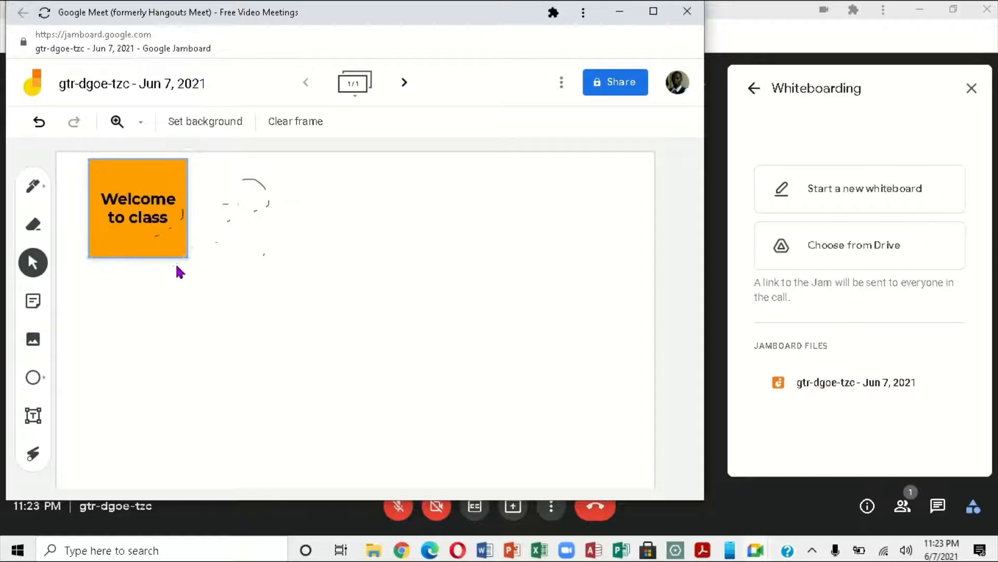
Step: Enlarge the "Welcome to class" sticky note from its lower-right corner and move it over the leftover pen marks
{"action": "left_click_drag", "start_coordinate": [187, 255], "coordinate": [206, 274]}
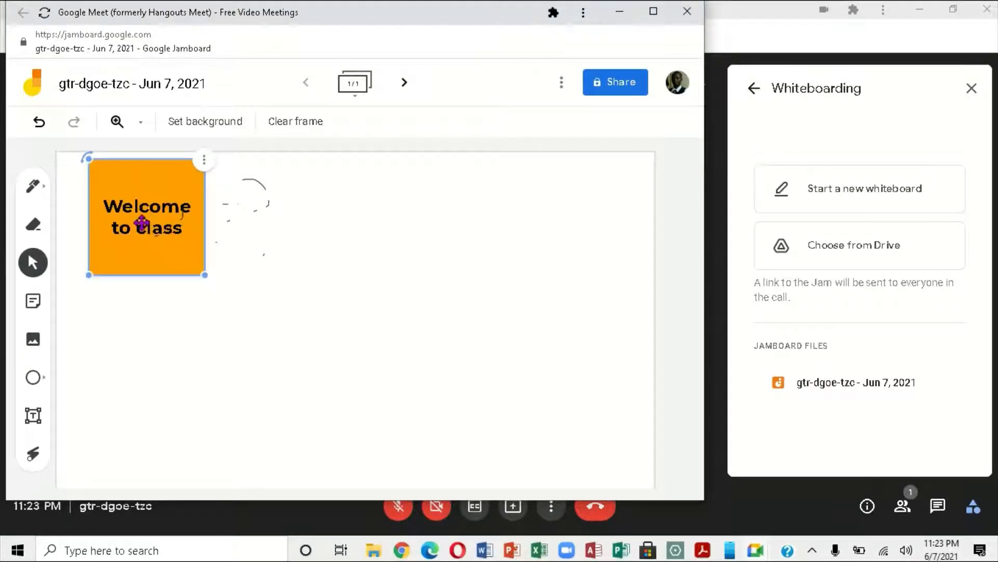
{"action": "left_click_drag", "start_coordinate": [142, 214], "coordinate": [233, 241]}
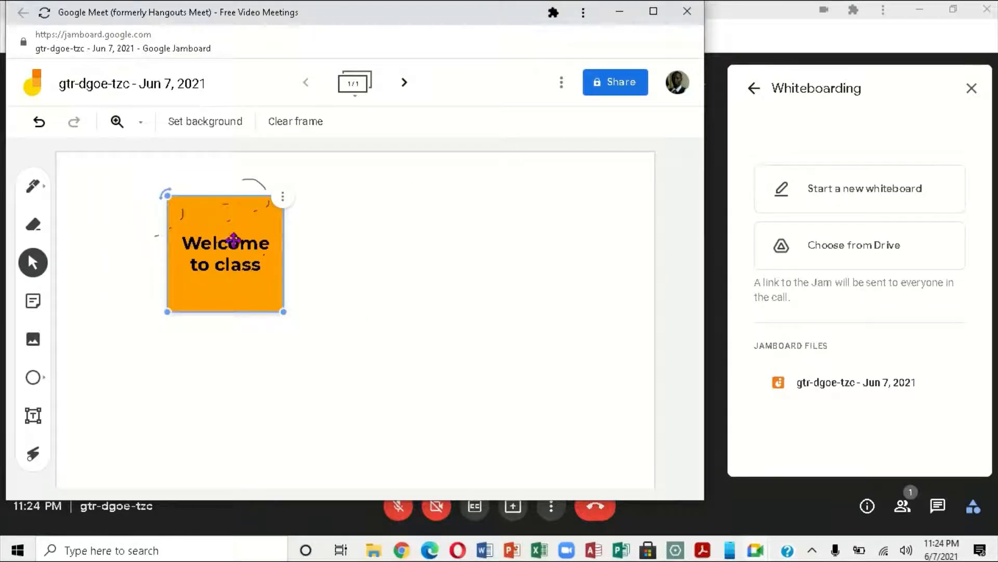
Step: Duplicate the "Welcome to class" note, place the copy on the whiteboard's right half, and shift the original slightly upward
{"action": "left_click", "coordinate": [284, 199]}
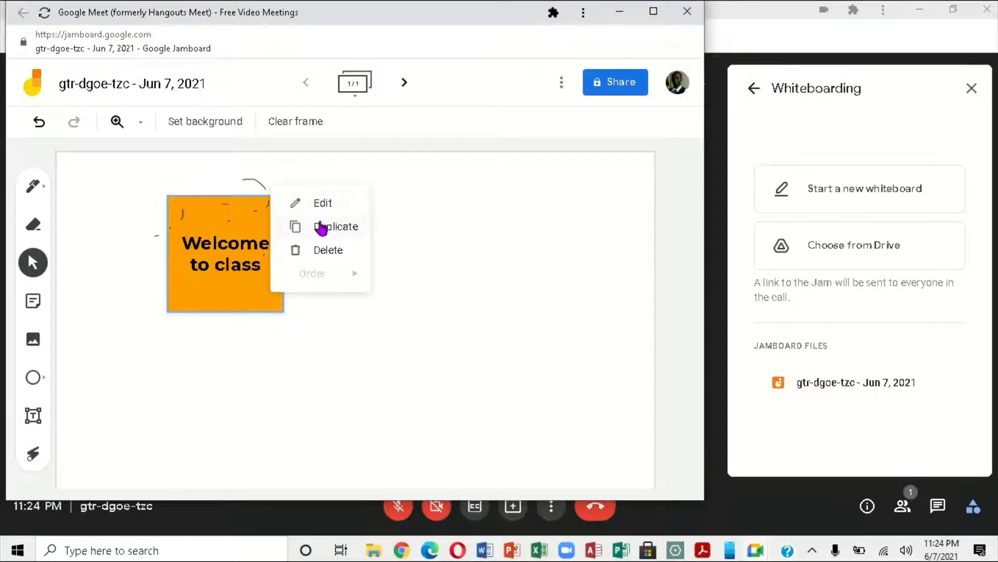
{"action": "left_click", "coordinate": [347, 233]}
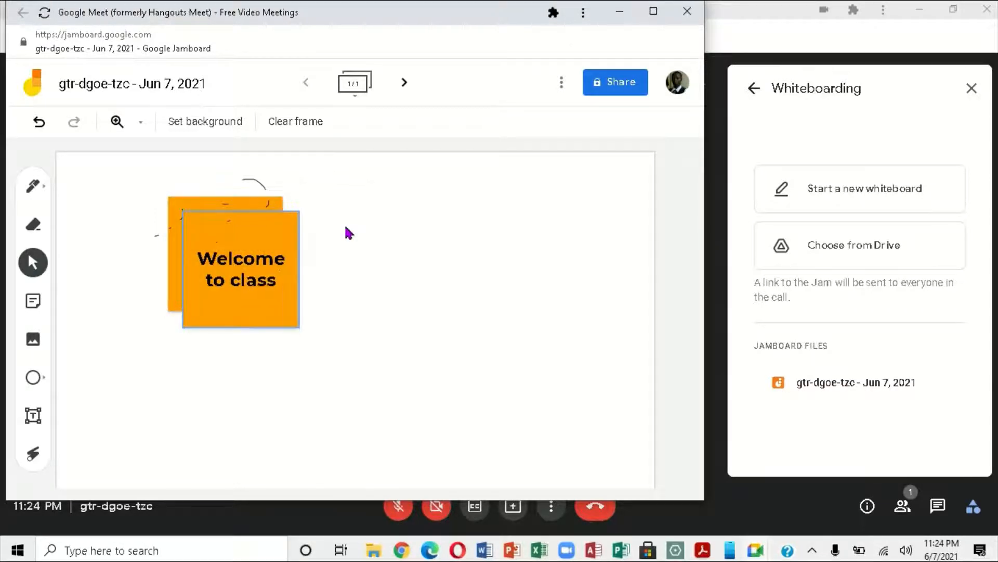
{"action": "left_click_drag", "start_coordinate": [249, 234], "coordinate": [491, 217]}
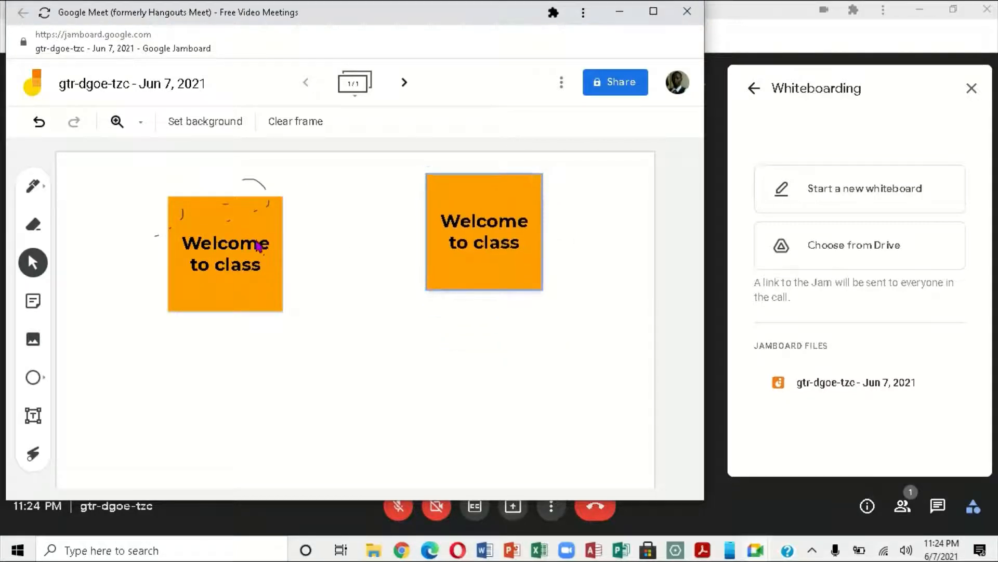
{"action": "left_click_drag", "start_coordinate": [252, 237], "coordinate": [253, 210]}
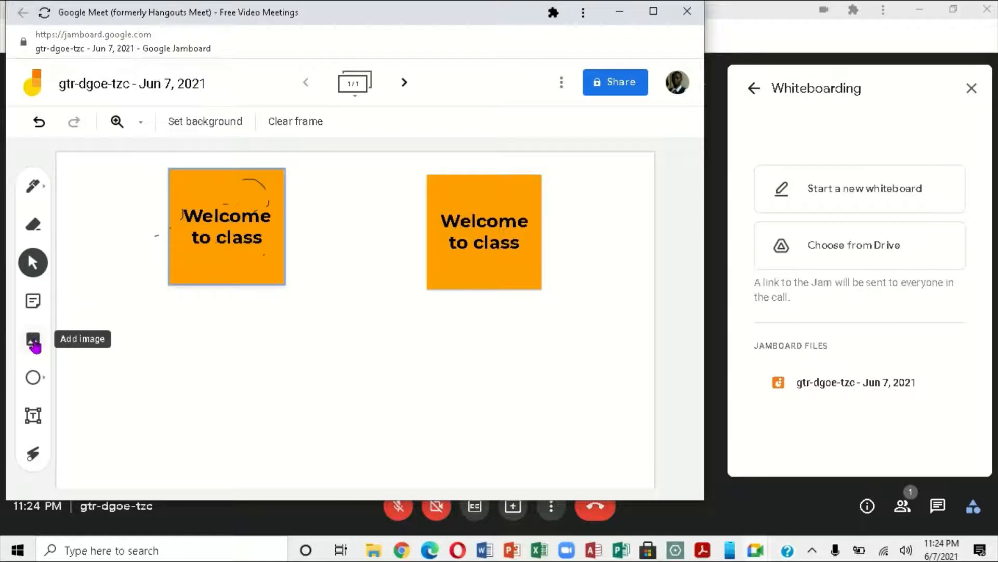
Step: Try to upload the Desktop PDF "Video provides a powerful way to help you prove your point" as a whiteboard image
{"action": "left_click", "coordinate": [34, 340]}
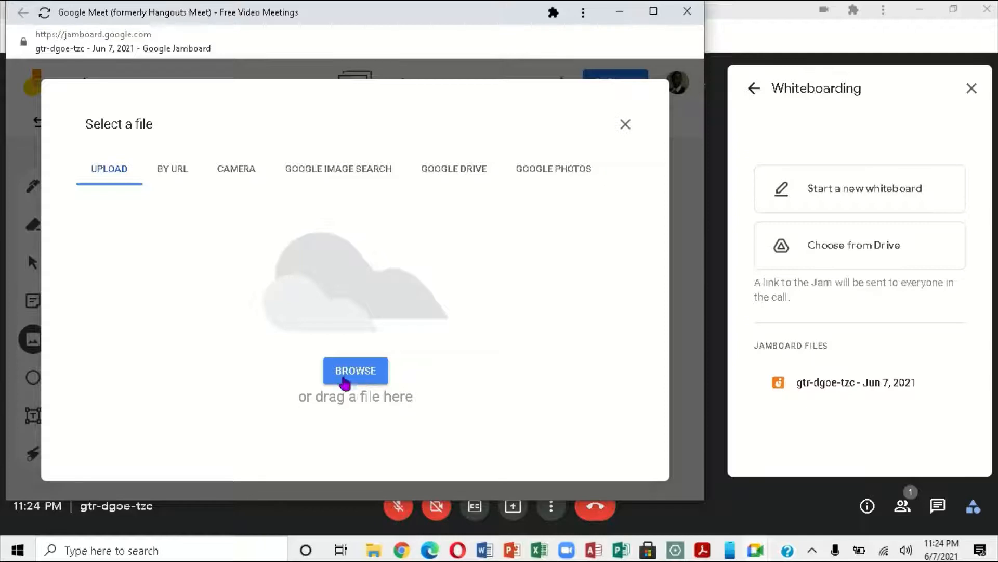
{"action": "left_click", "coordinate": [352, 371]}
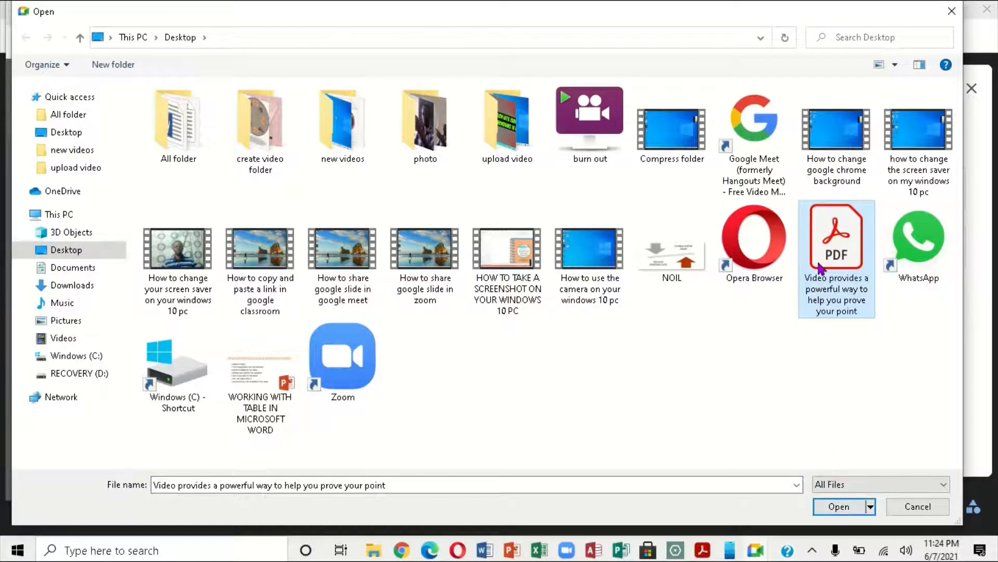
{"action": "left_click", "coordinate": [836, 507]}
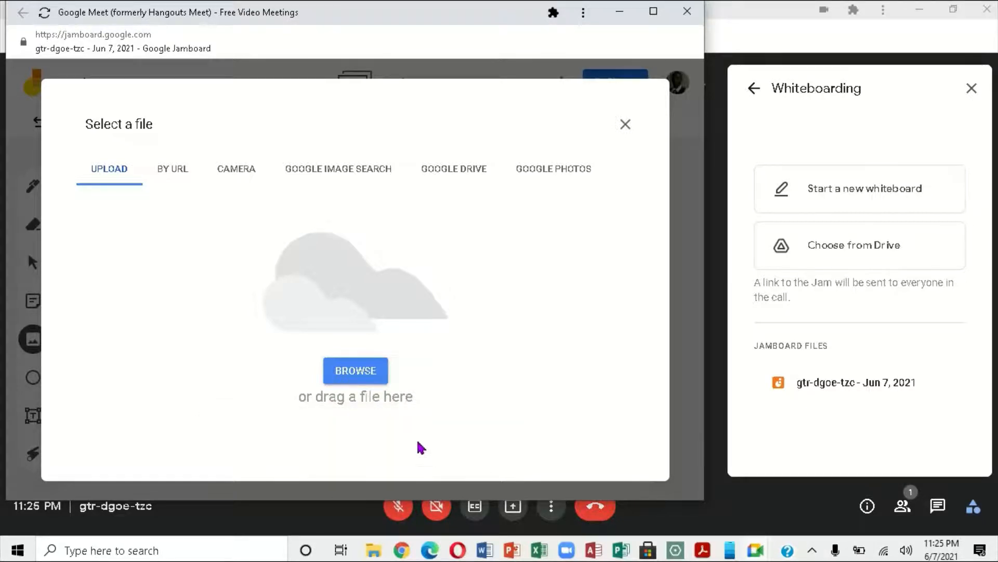
Step: Upload the WORKSHEET image from the Desktop's "create video folder" onto the whiteboard
{"action": "left_click", "coordinate": [356, 372]}
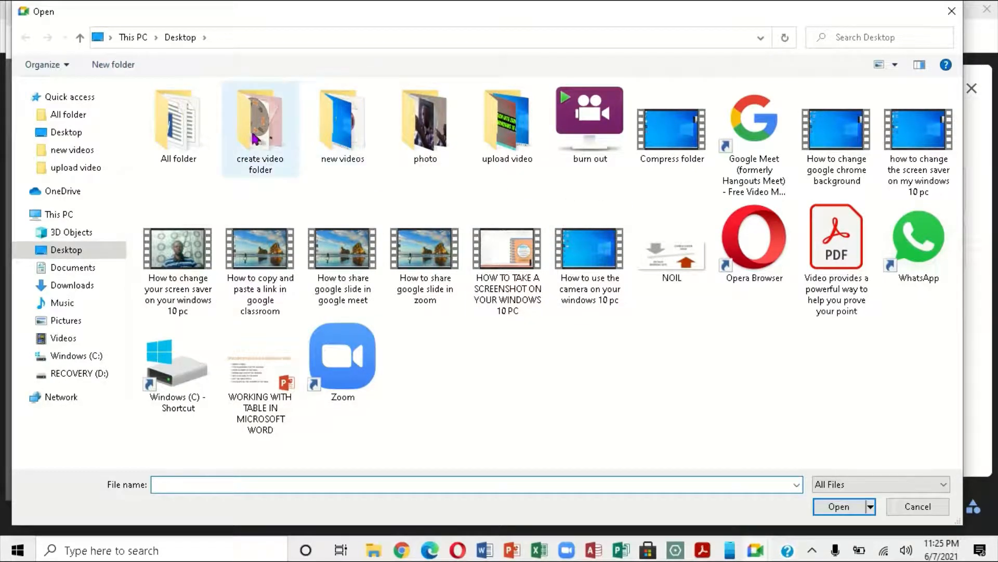
{"action": "left_click", "coordinate": [265, 115]}
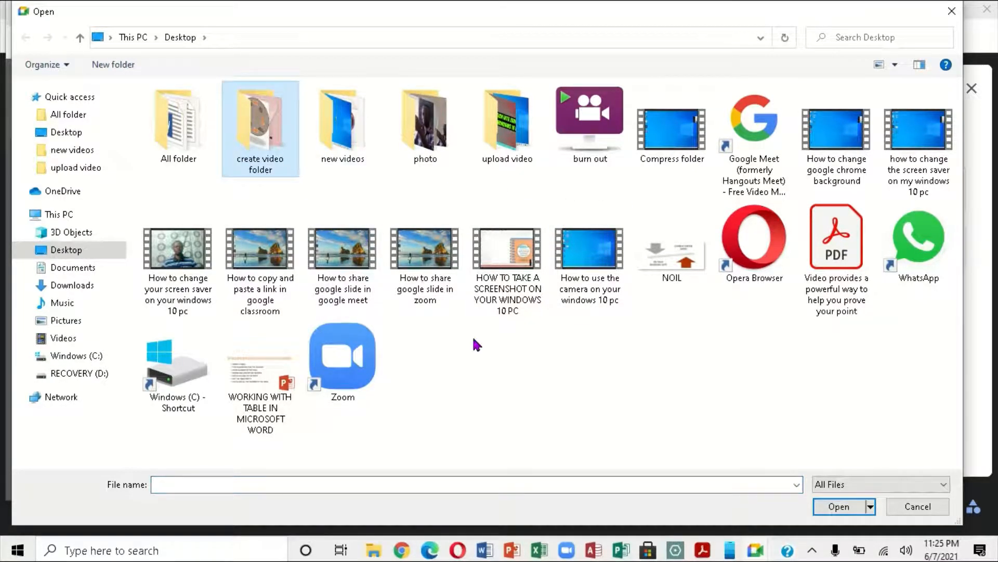
{"action": "left_click", "coordinate": [834, 508]}
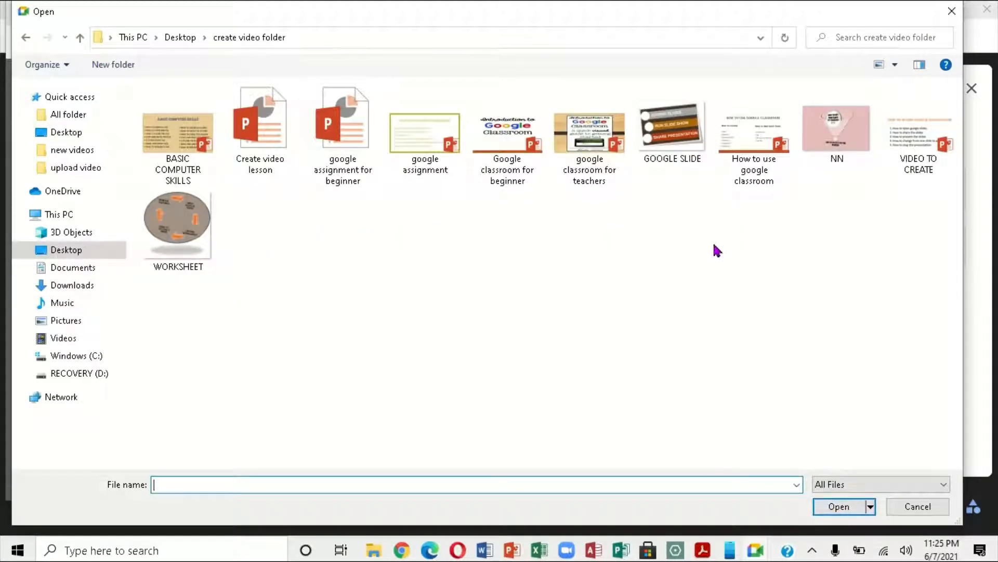
{"action": "left_click", "coordinate": [836, 130]}
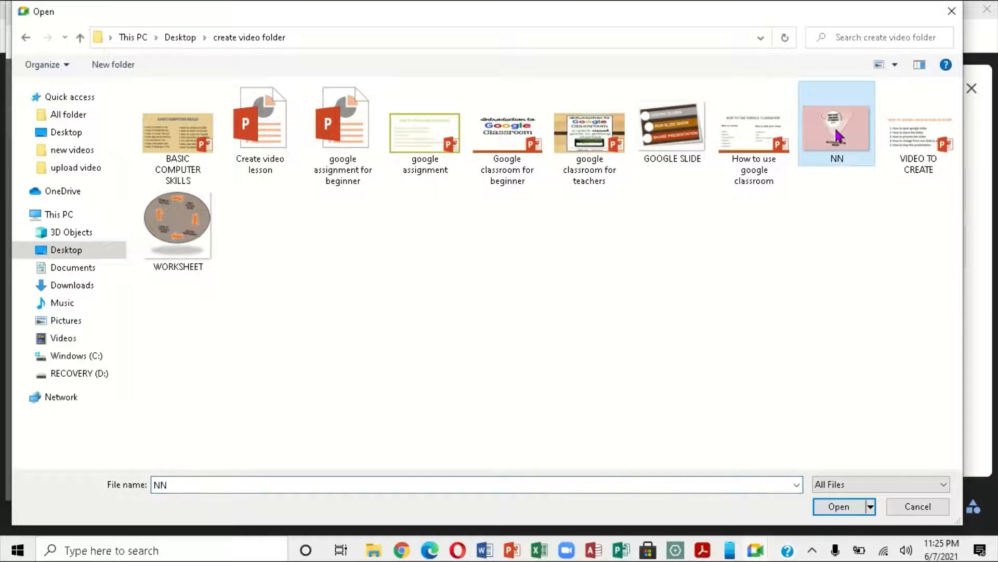
{"action": "left_click", "coordinate": [171, 213]}
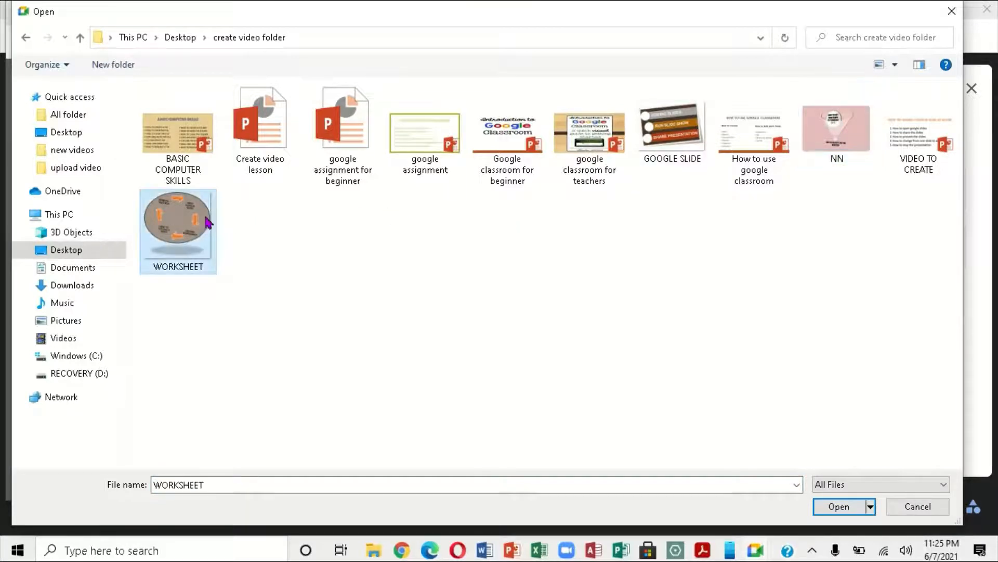
{"action": "left_click", "coordinate": [837, 511]}
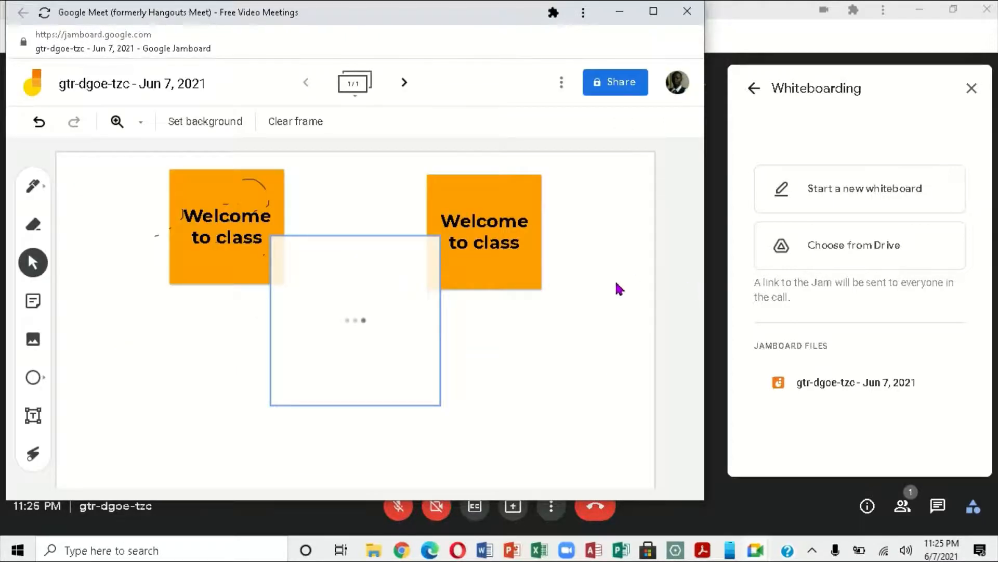
Step: Close the Whiteboarding panel and reopen the meeting's existing Jamboard file dated Jun 7, 2021
{"action": "left_click", "coordinate": [971, 88]}
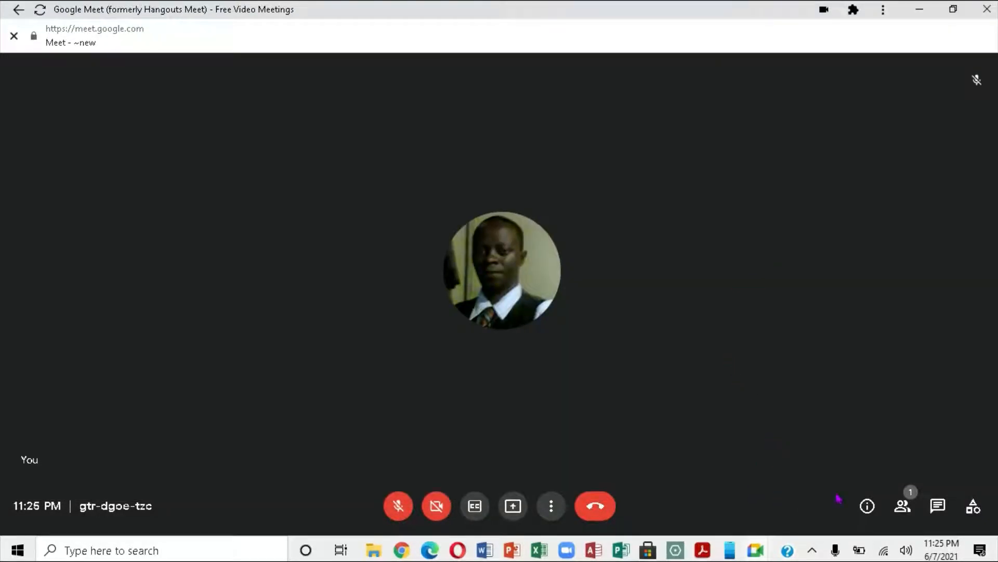
{"action": "left_click", "coordinate": [553, 509]}
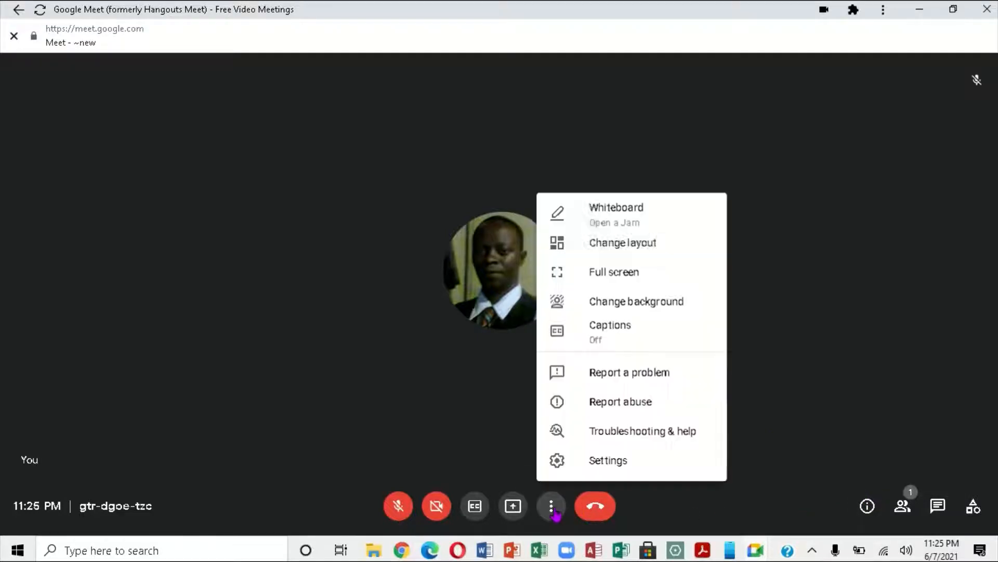
{"action": "left_click", "coordinate": [628, 219]}
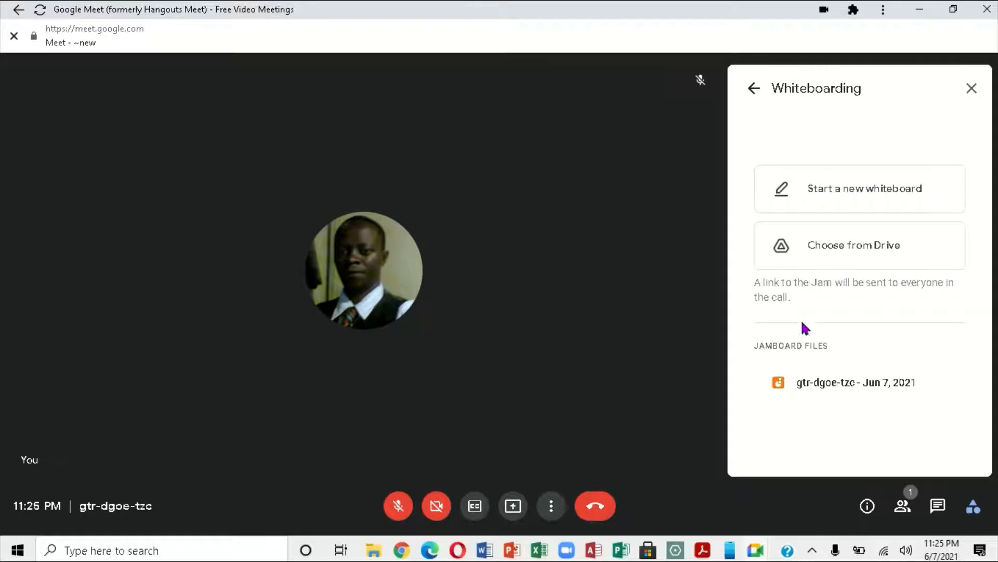
{"action": "left_click", "coordinate": [831, 395]}
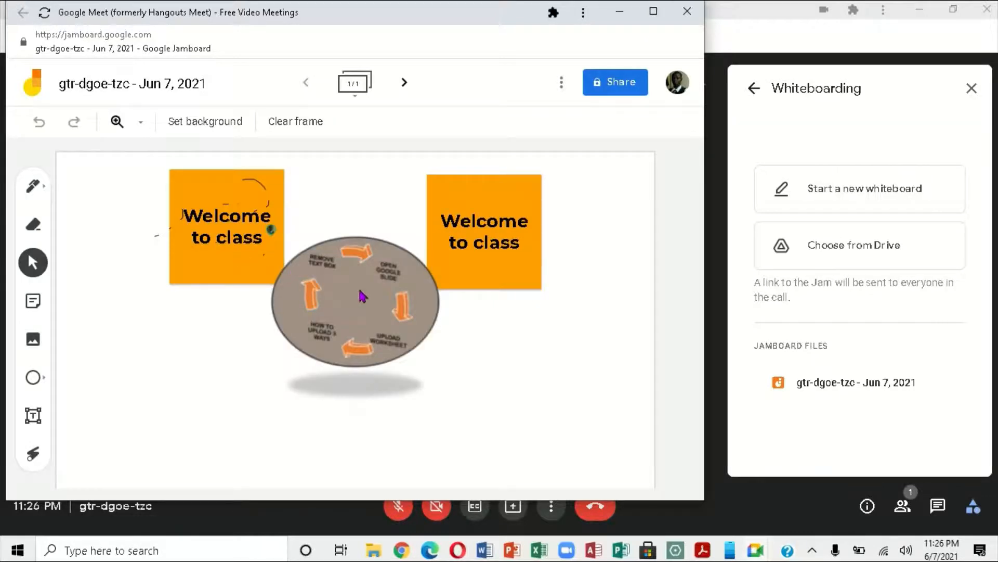
Step: Move the worksheet image down so it sits below the two sticky notes
{"action": "left_click", "coordinate": [359, 289]}
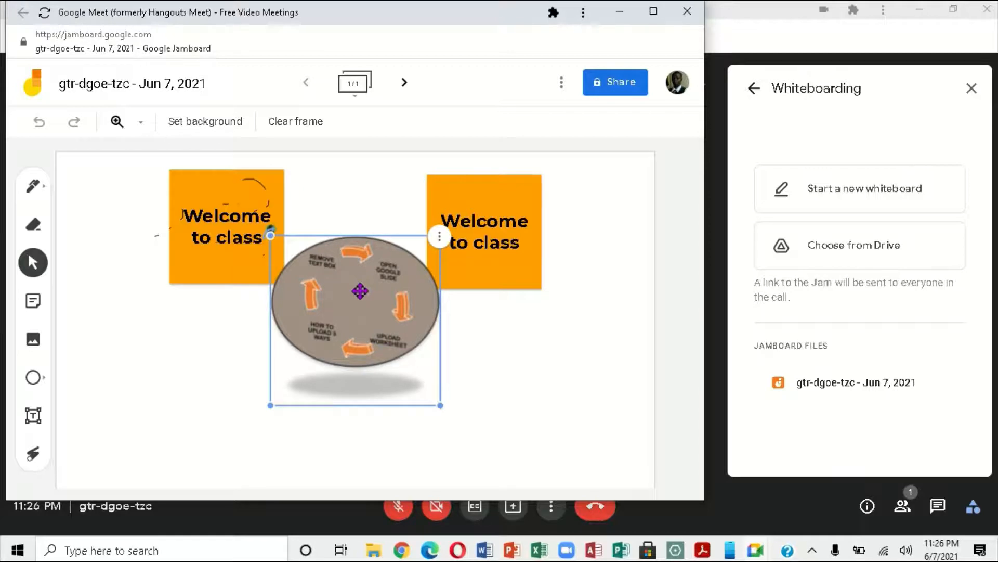
{"action": "left_click_drag", "start_coordinate": [360, 292], "coordinate": [354, 359]}
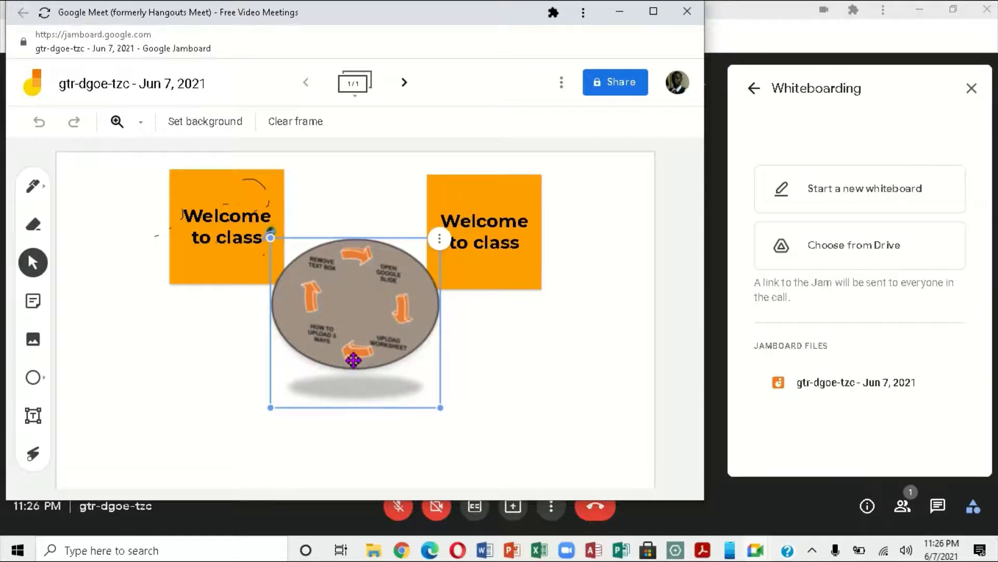
Step: Shrink both "Welcome to class" sticky notes to a similar smaller size by their lower-right corners
{"action": "left_click", "coordinate": [479, 273]}
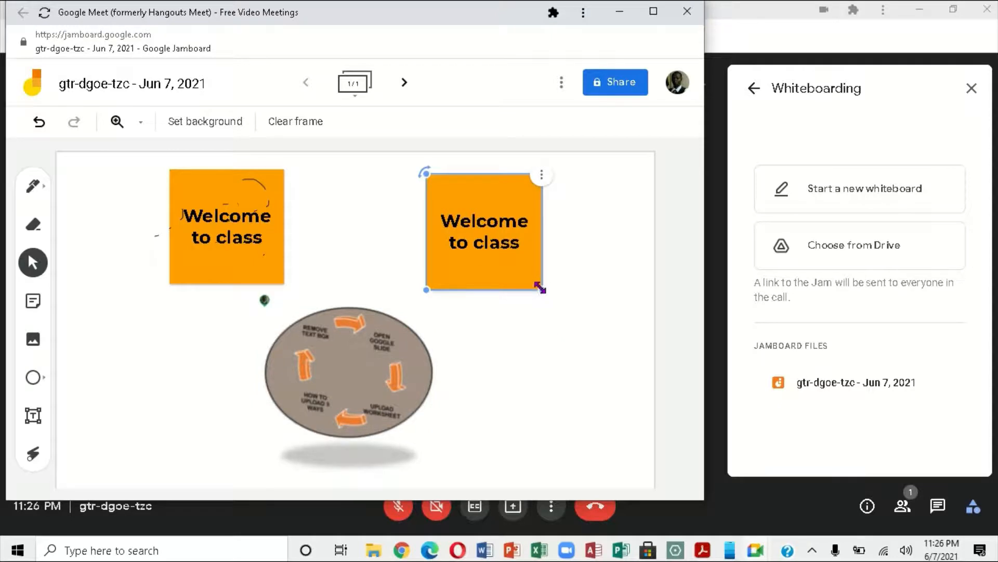
{"action": "left_click_drag", "start_coordinate": [540, 288], "coordinate": [495, 242]}
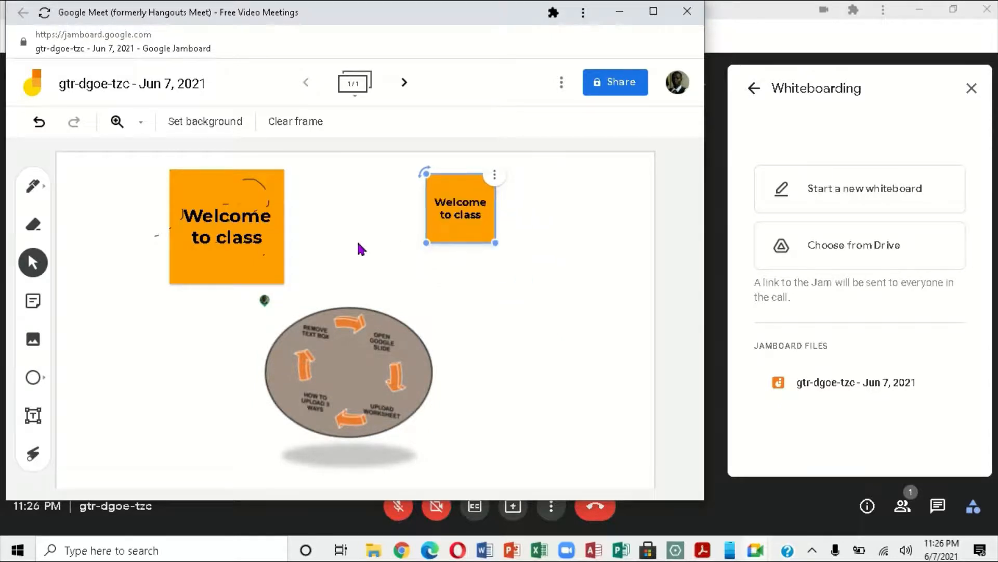
{"action": "left_click", "coordinate": [272, 263]}
{"action": "left_click_drag", "start_coordinate": [284, 284], "coordinate": [241, 235]}
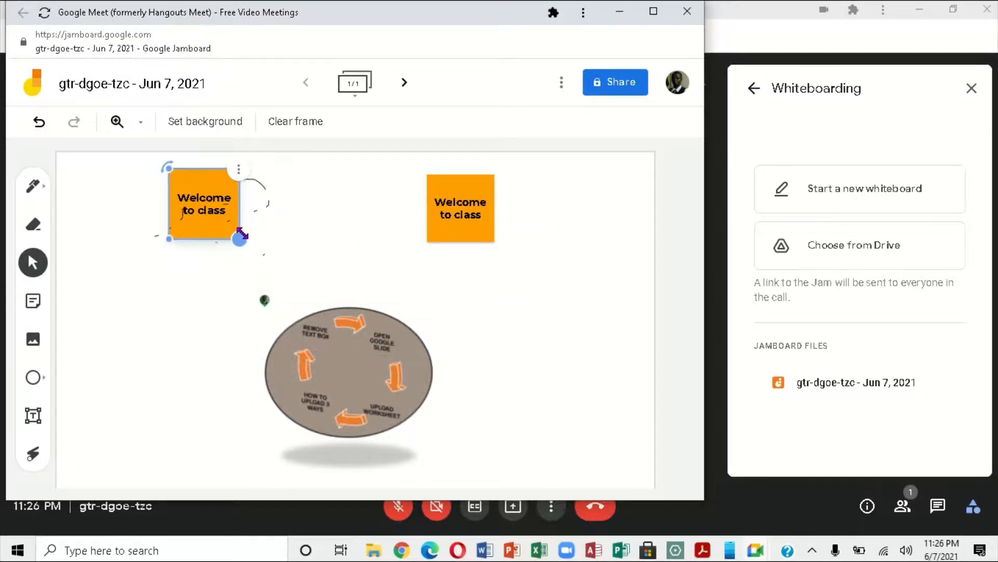
Step: Move the worksheet image up closer to the sticky notes and reduce its size slightly from the lower-left corner
{"action": "left_click", "coordinate": [338, 328]}
{"action": "left_click_drag", "start_coordinate": [339, 327], "coordinate": [335, 280]}
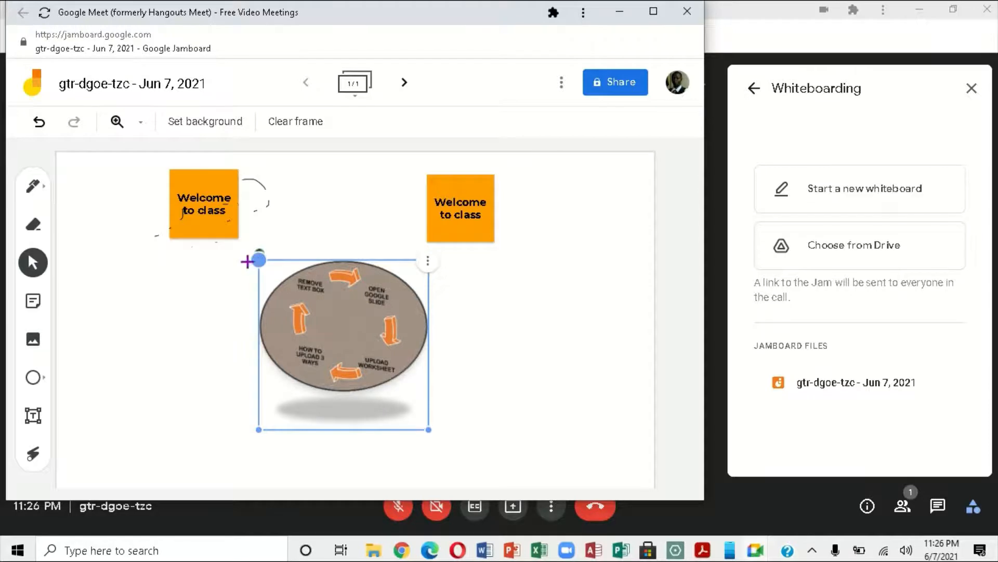
{"action": "left_click_drag", "start_coordinate": [249, 260], "coordinate": [259, 259]}
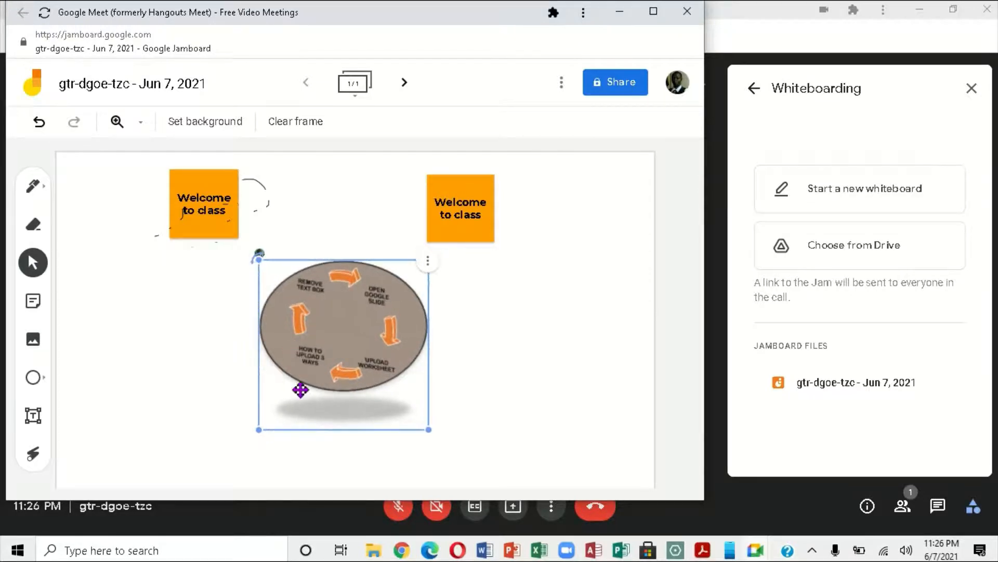
{"action": "left_click_drag", "start_coordinate": [259, 427], "coordinate": [264, 424]}
{"action": "left_click", "coordinate": [428, 262]}
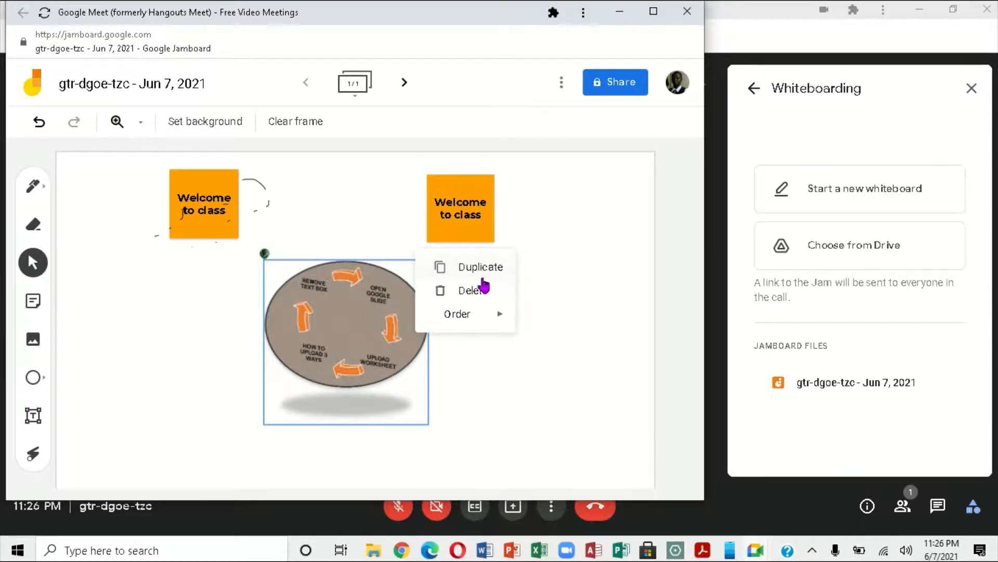
{"action": "mouse_move", "coordinate": [449, 318]}
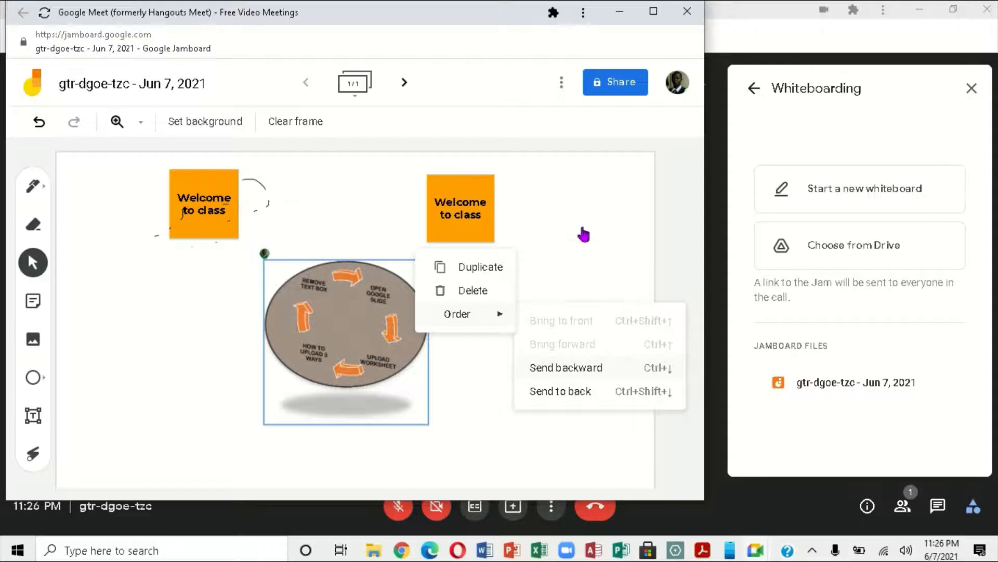
{"action": "left_click", "coordinate": [398, 304]}
{"action": "left_click", "coordinate": [398, 304]}
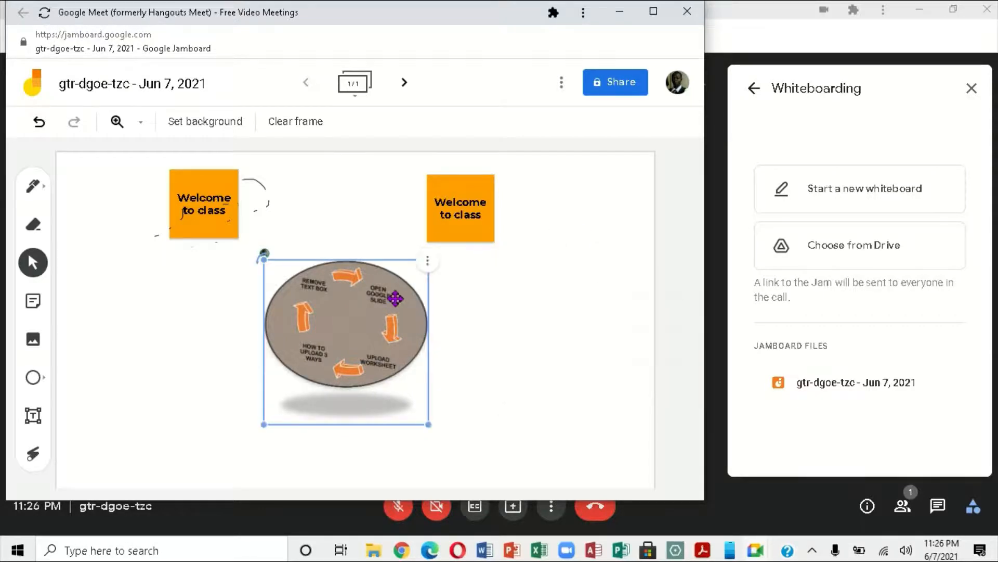
Step: Draw a circle on the whiteboard to the right of the worksheet image and set its outline colour to yellow
{"action": "left_click", "coordinate": [32, 378]}
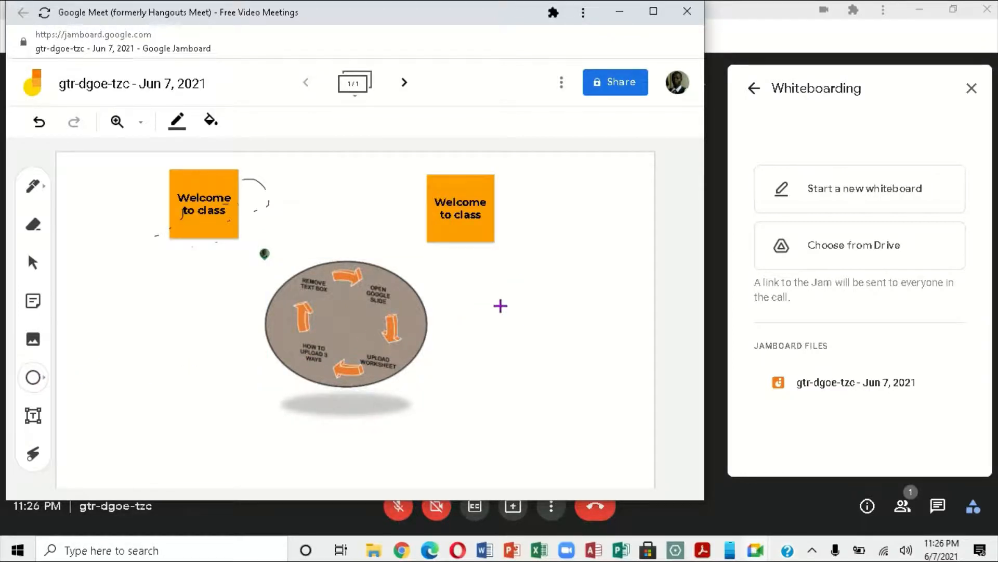
{"action": "left_click_drag", "start_coordinate": [499, 304], "coordinate": [600, 403]}
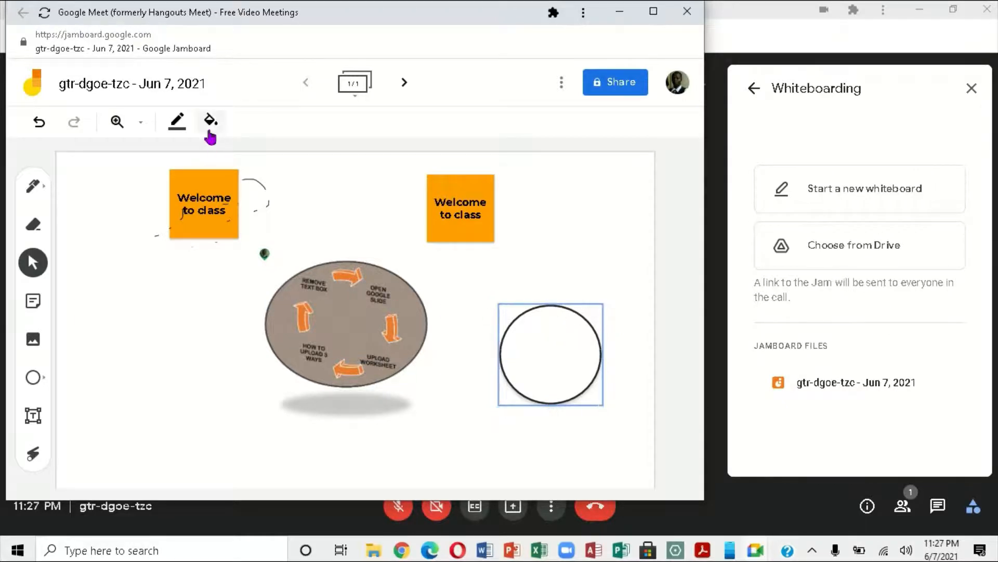
{"action": "left_click", "coordinate": [176, 125]}
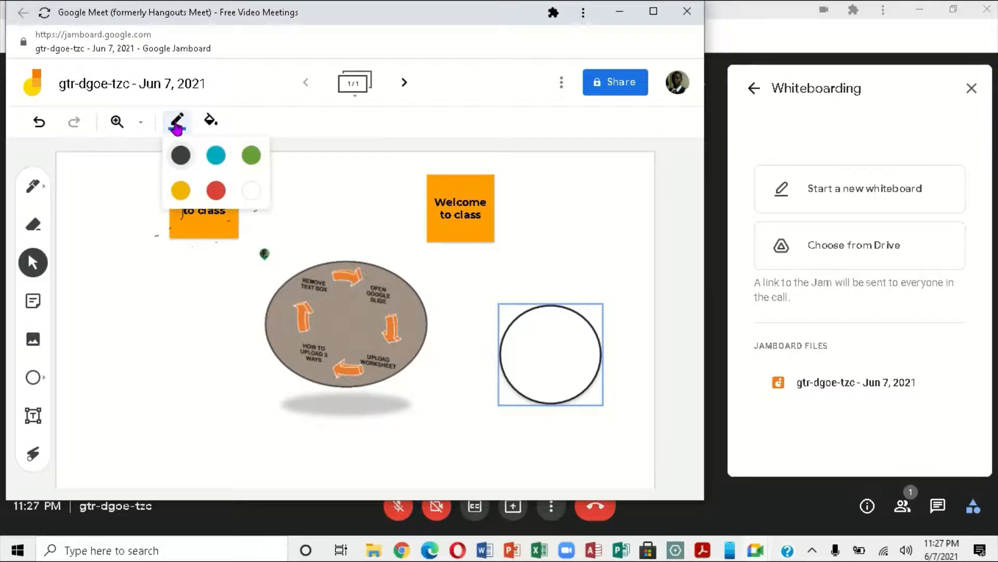
{"action": "left_click", "coordinate": [186, 190]}
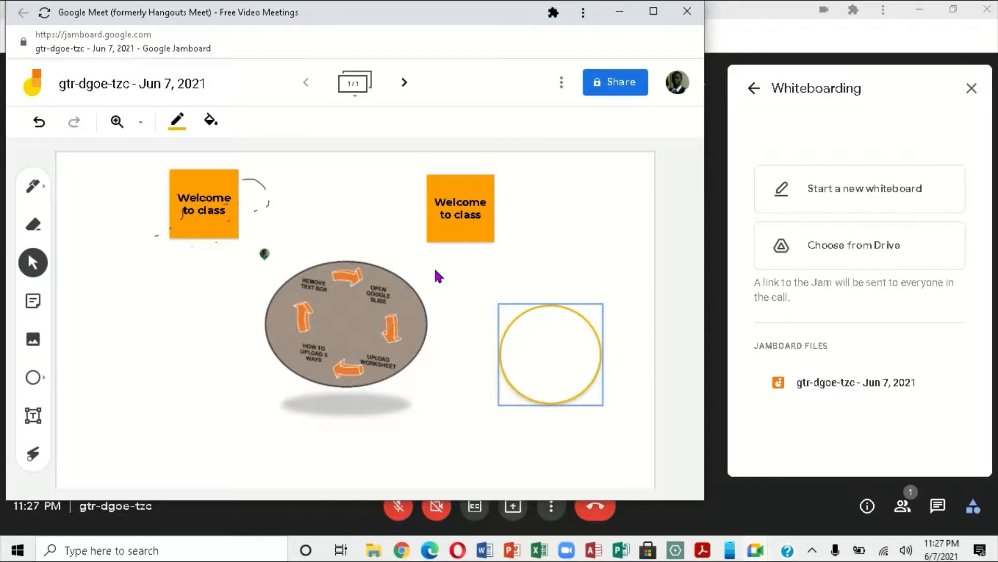
Step: Fill the yellow-outlined circle beside the worksheet image with light red
{"action": "left_click", "coordinate": [501, 303]}
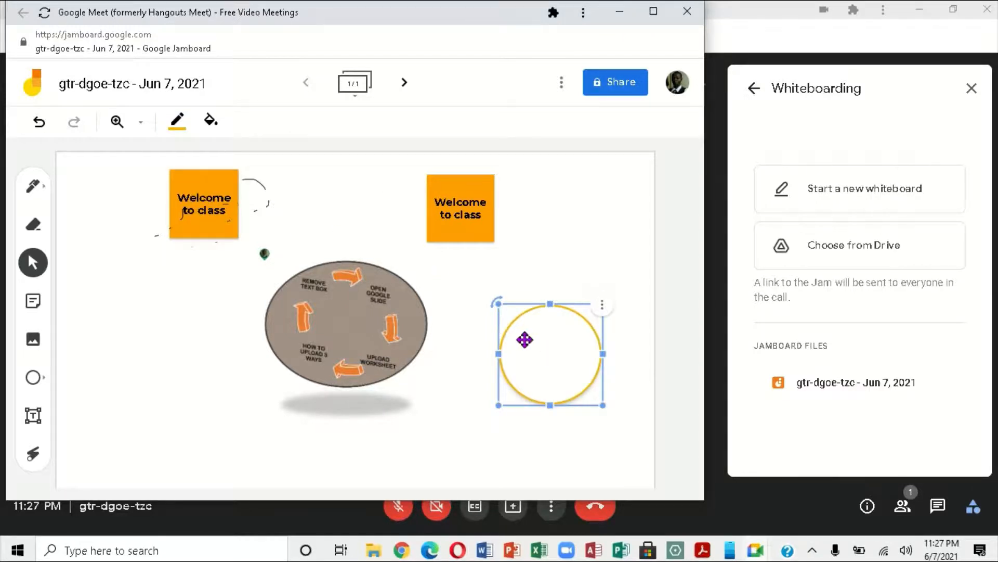
{"action": "left_click", "coordinate": [211, 126]}
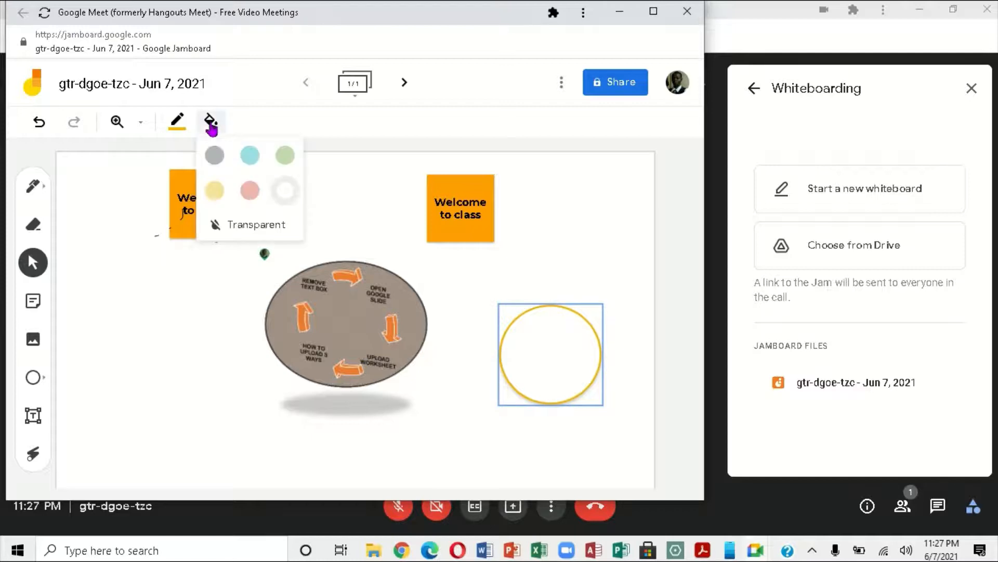
{"action": "left_click", "coordinate": [251, 190]}
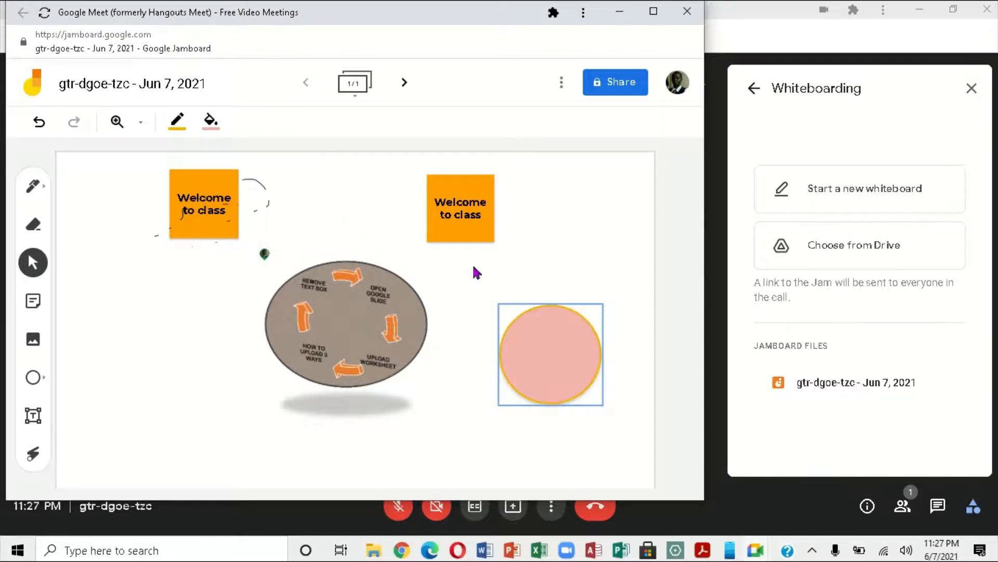
Step: Examine the circle's object options, including duplicate, delete and the stacking order choices, without changing anything
{"action": "left_click", "coordinate": [536, 316]}
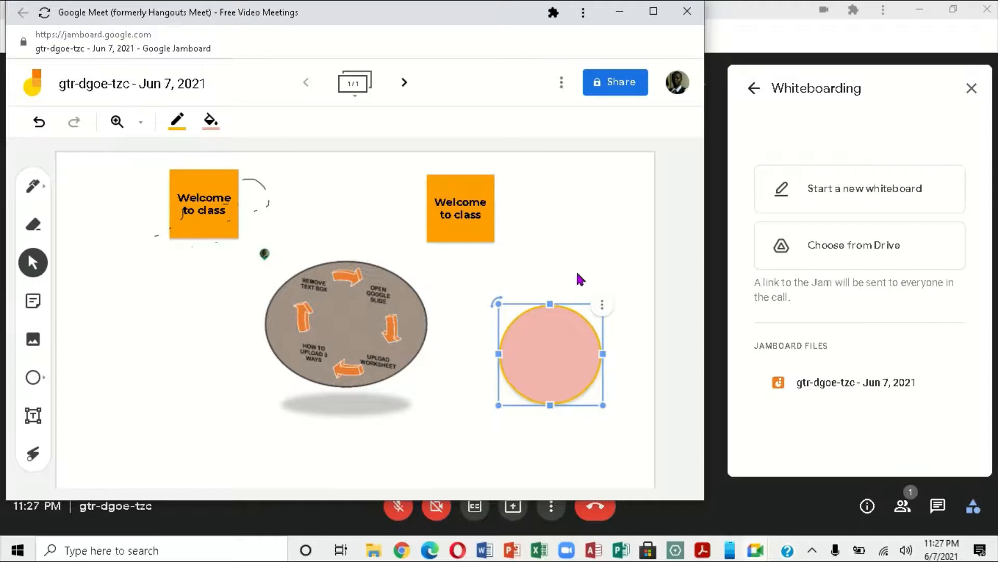
{"action": "left_click", "coordinate": [579, 302]}
{"action": "left_click", "coordinate": [574, 338]}
{"action": "left_click", "coordinate": [606, 314]}
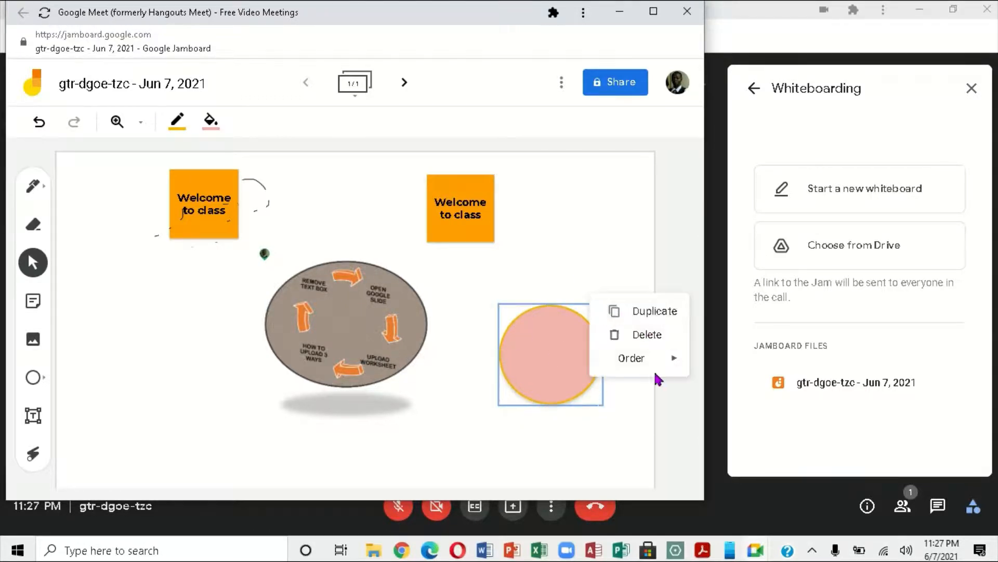
{"action": "mouse_move", "coordinate": [639, 365]}
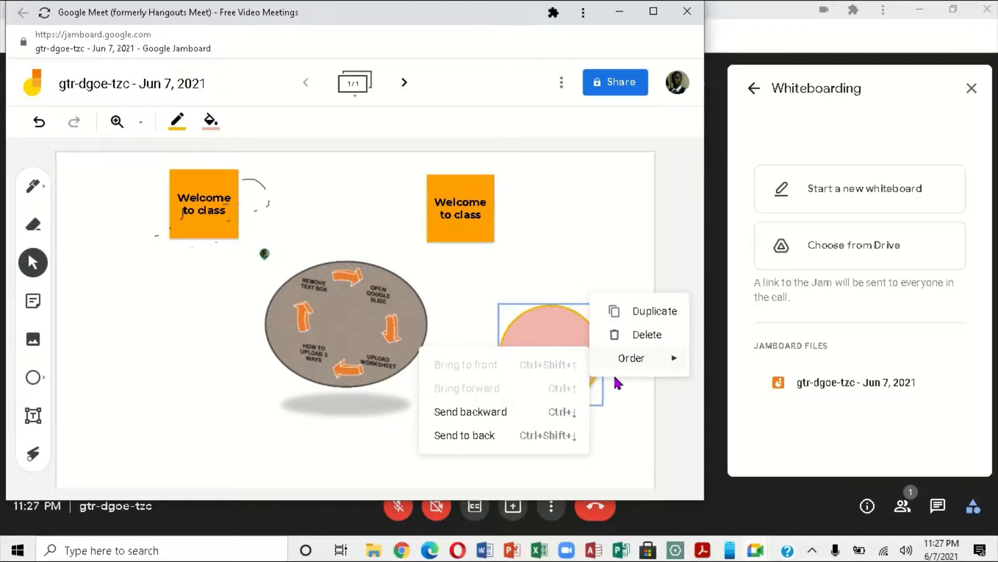
{"action": "left_click", "coordinate": [628, 250]}
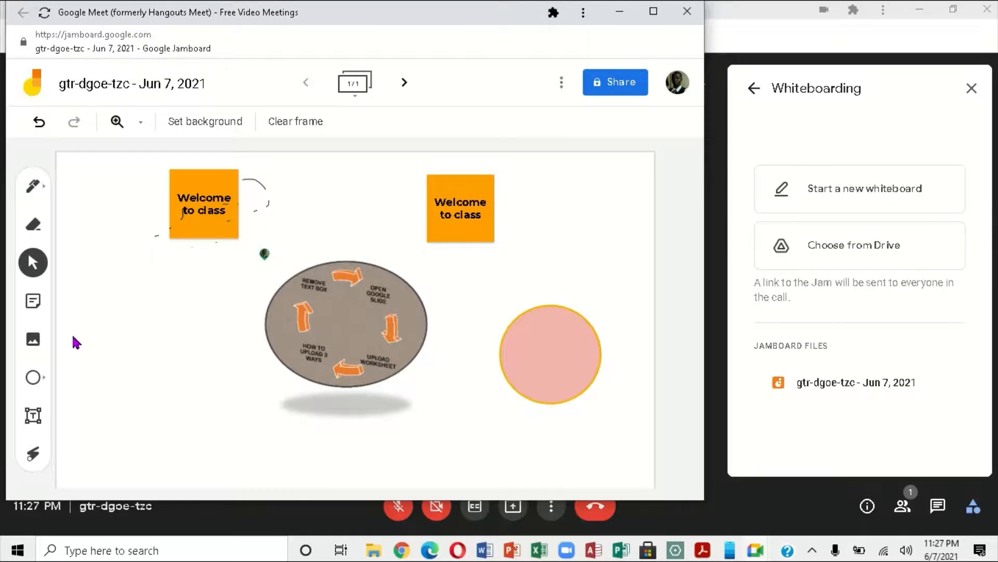
Step: Add a text box reading "Do the following for homework" below the worksheet image
{"action": "left_click", "coordinate": [34, 423]}
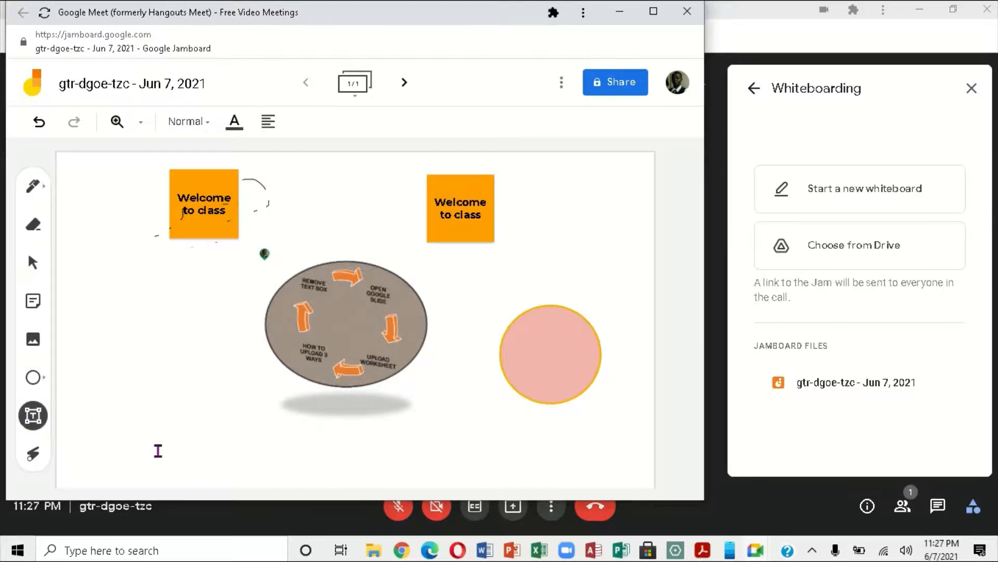
{"action": "left_click", "coordinate": [278, 441]}
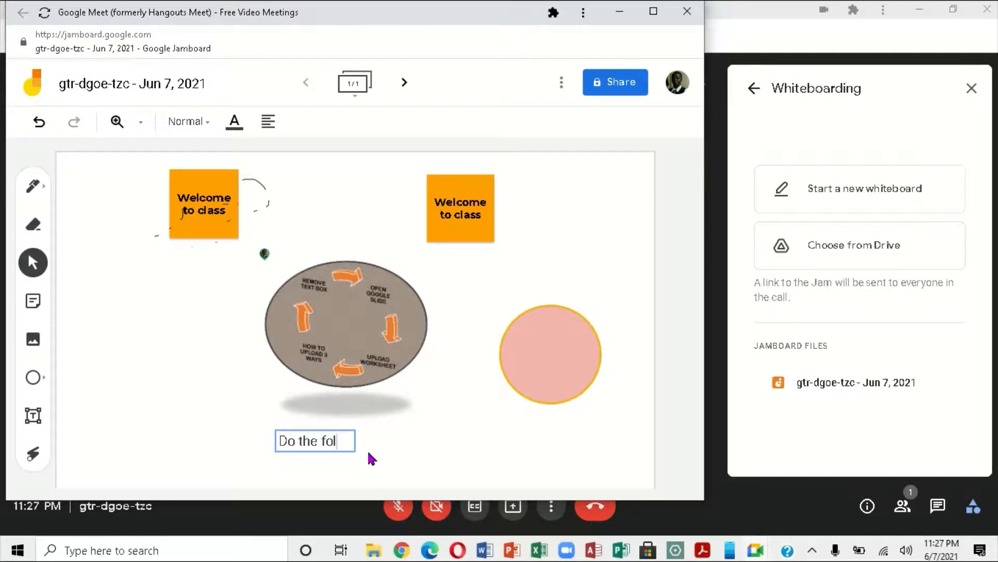
{"action": "type", "text": "win"}
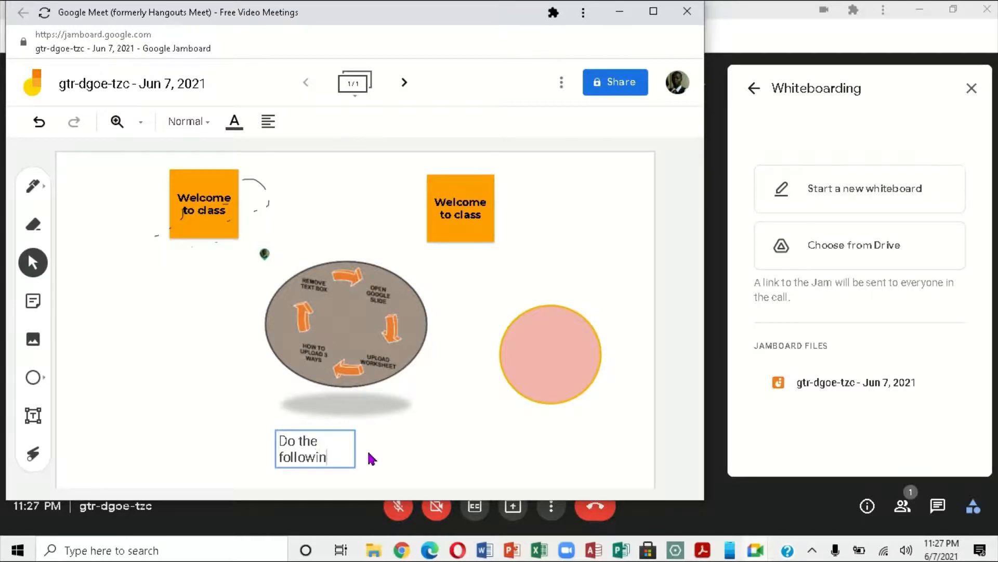
{"action": "type", "text": "g for hom"}
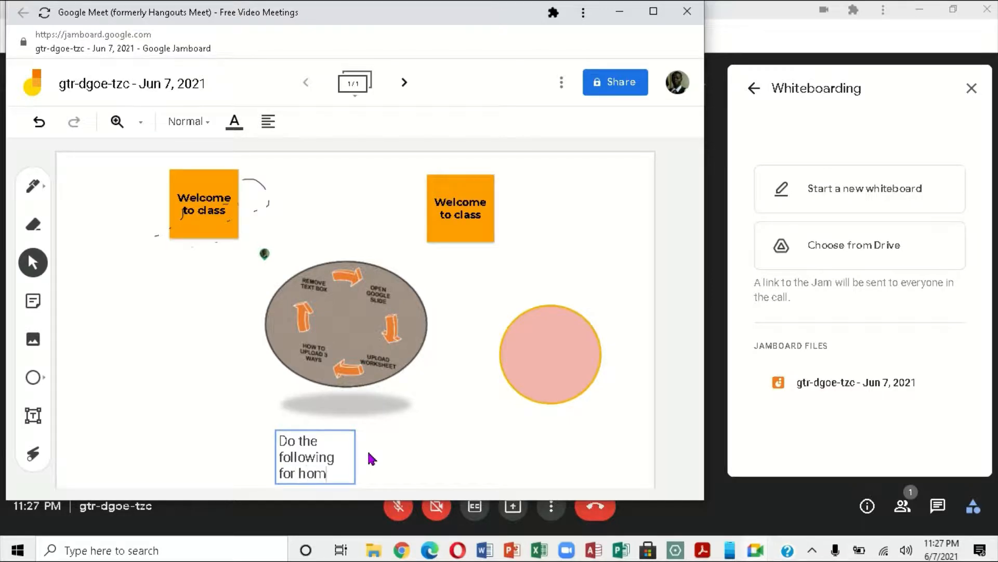
{"action": "type", "text": "ework"}
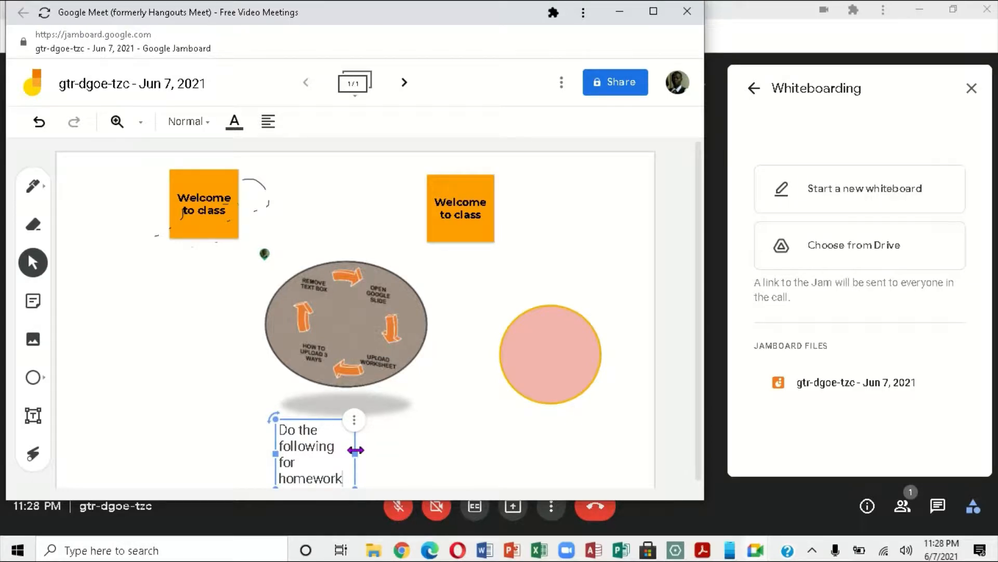
Step: Widen the homework text box so its text fits on one line and centre it beneath the worksheet image
{"action": "left_click_drag", "start_coordinate": [356, 451], "coordinate": [483, 450]}
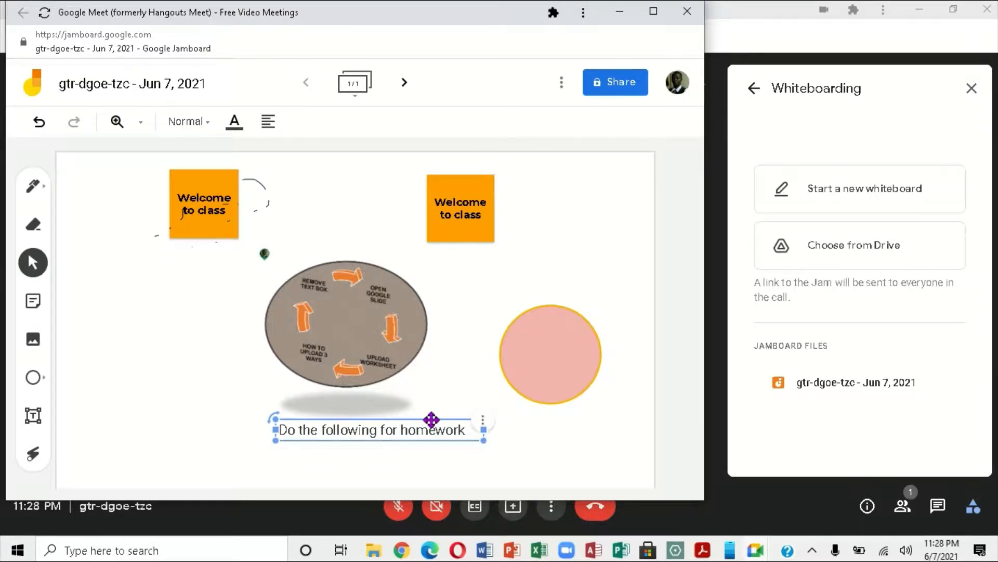
{"action": "left_click_drag", "start_coordinate": [432, 421], "coordinate": [397, 424]}
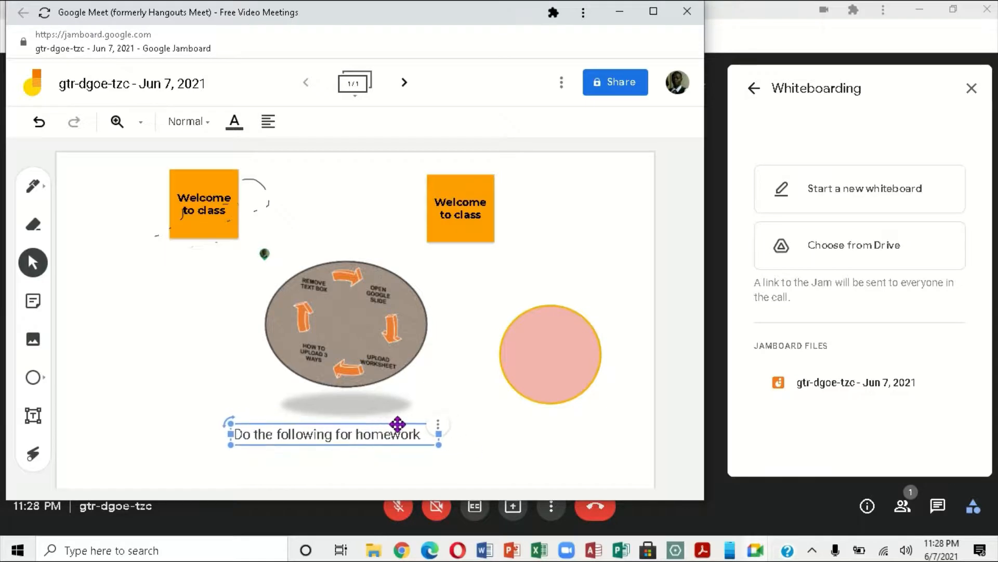
{"action": "left_click", "coordinate": [496, 455]}
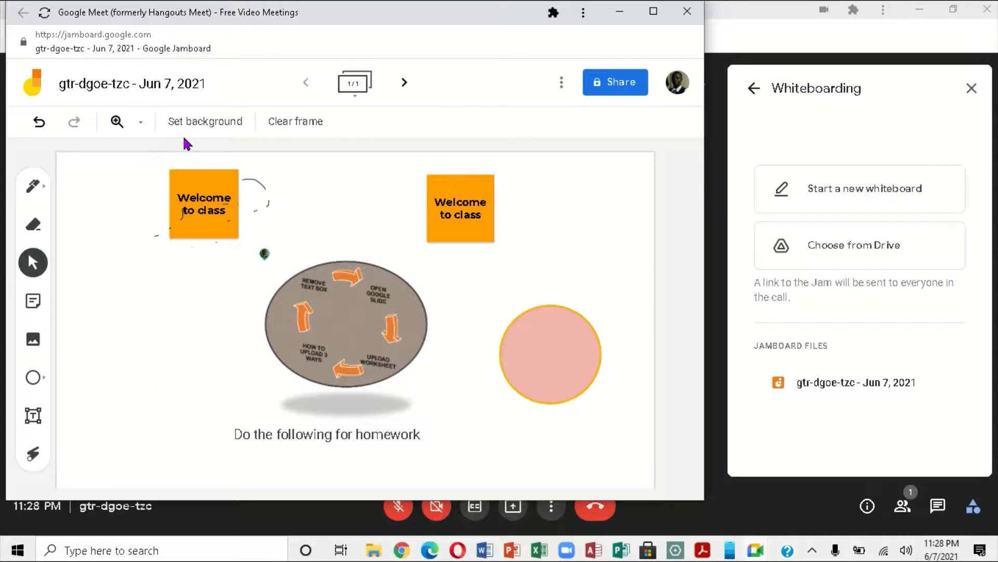
Step: Try the grey grid, solid blue and solid black backgrounds on the whiteboard frame in turn
{"action": "left_click", "coordinate": [207, 124]}
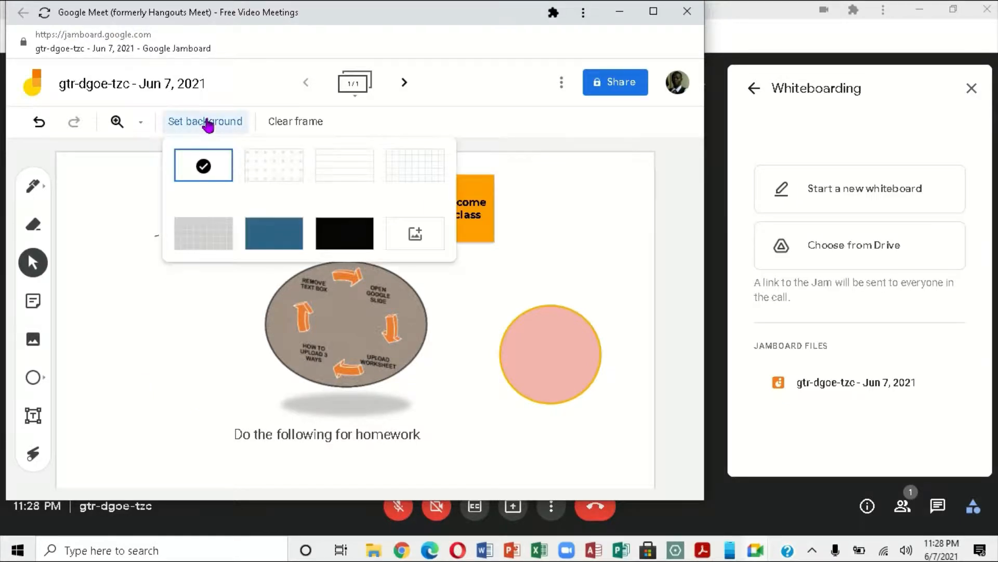
{"action": "left_click", "coordinate": [202, 232]}
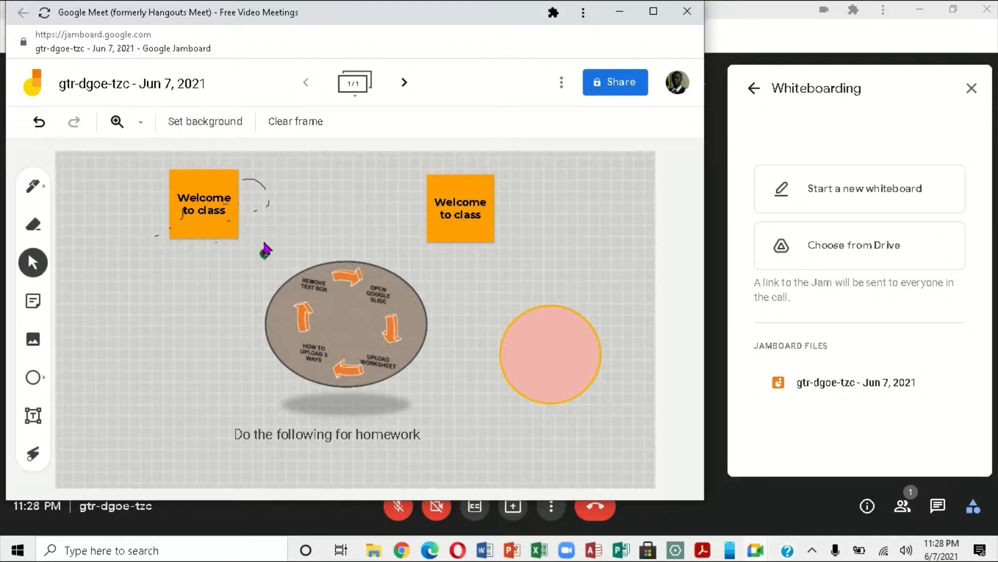
{"action": "left_click", "coordinate": [203, 123]}
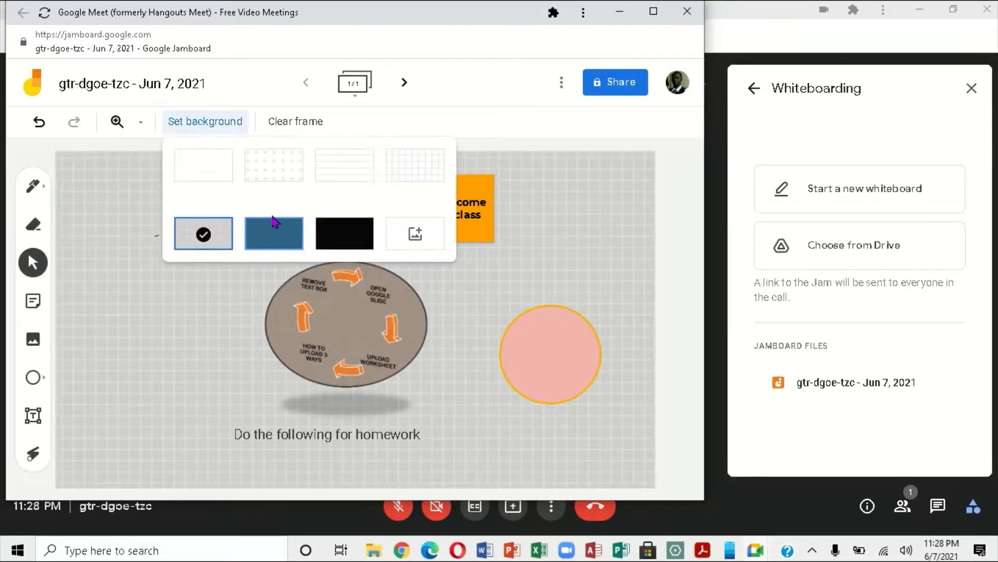
{"action": "left_click", "coordinate": [276, 229]}
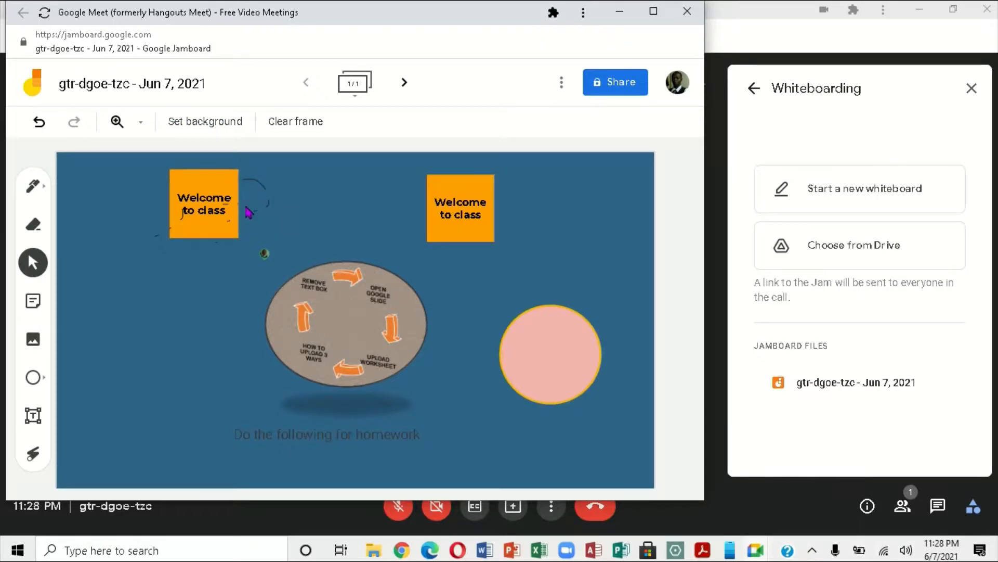
{"action": "left_click", "coordinate": [196, 123]}
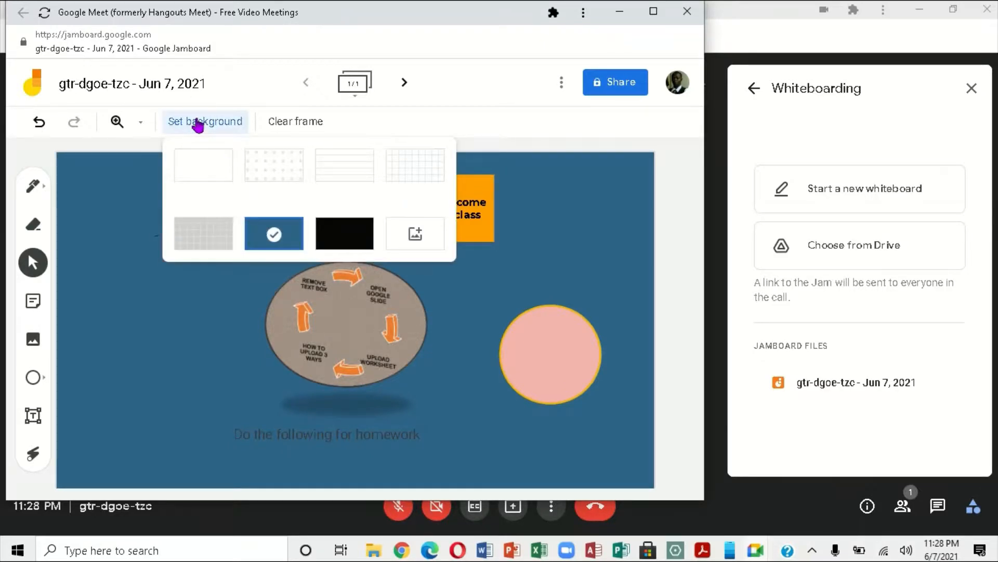
{"action": "left_click", "coordinate": [370, 244]}
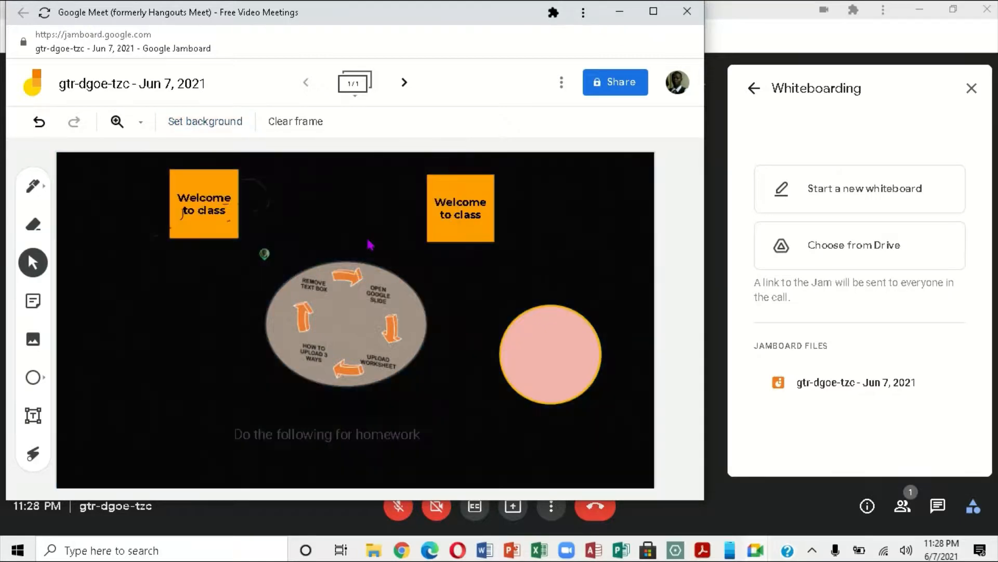
Step: Set the whiteboard frame's background to the grey grid
{"action": "left_click", "coordinate": [211, 124]}
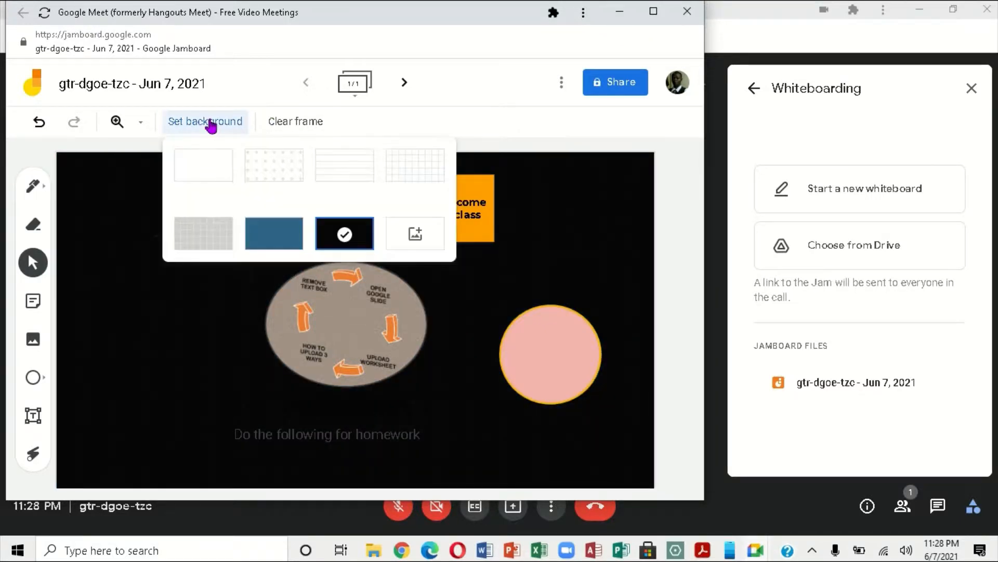
{"action": "left_click", "coordinate": [227, 228]}
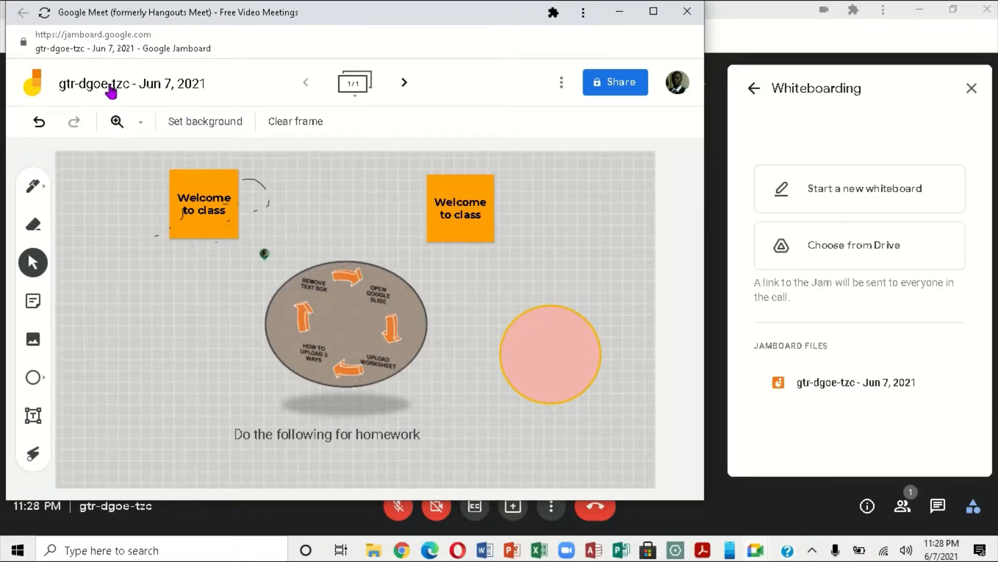
Step: Rename the Jam as "Classwork"
{"action": "left_click", "coordinate": [112, 89]}
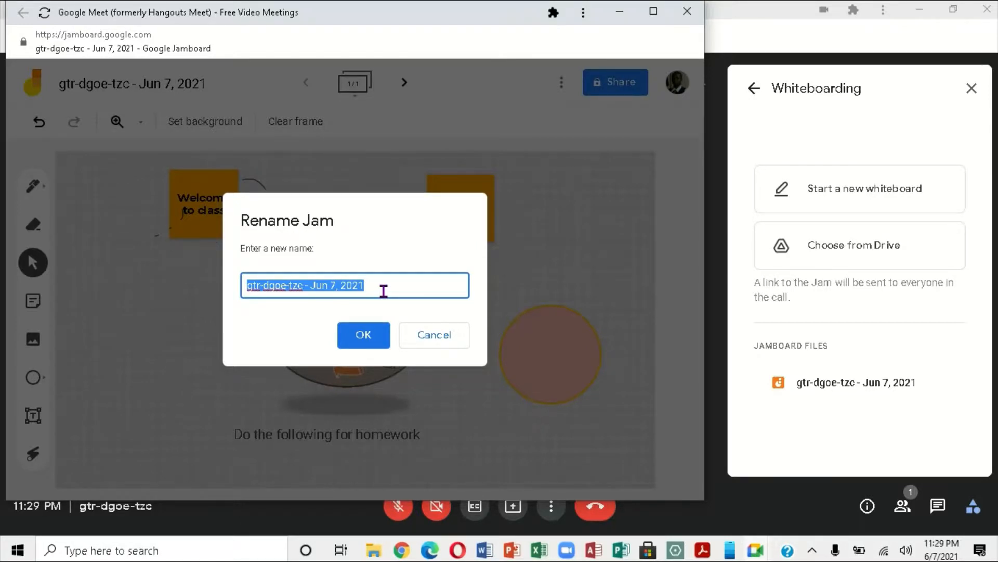
{"action": "type", "text": "C"}
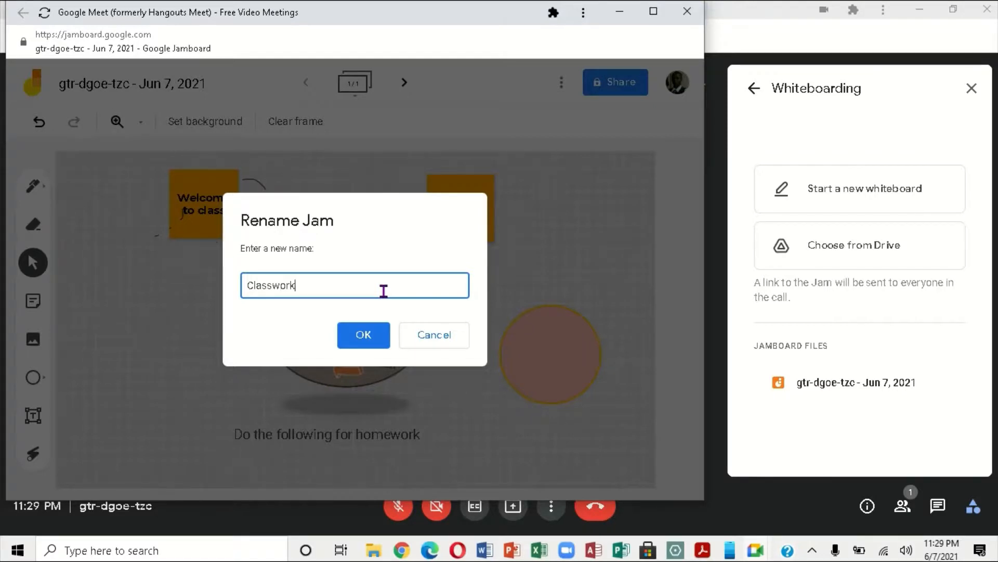
{"action": "type", "text": "lasswork"}
{"action": "left_click", "coordinate": [363, 337]}
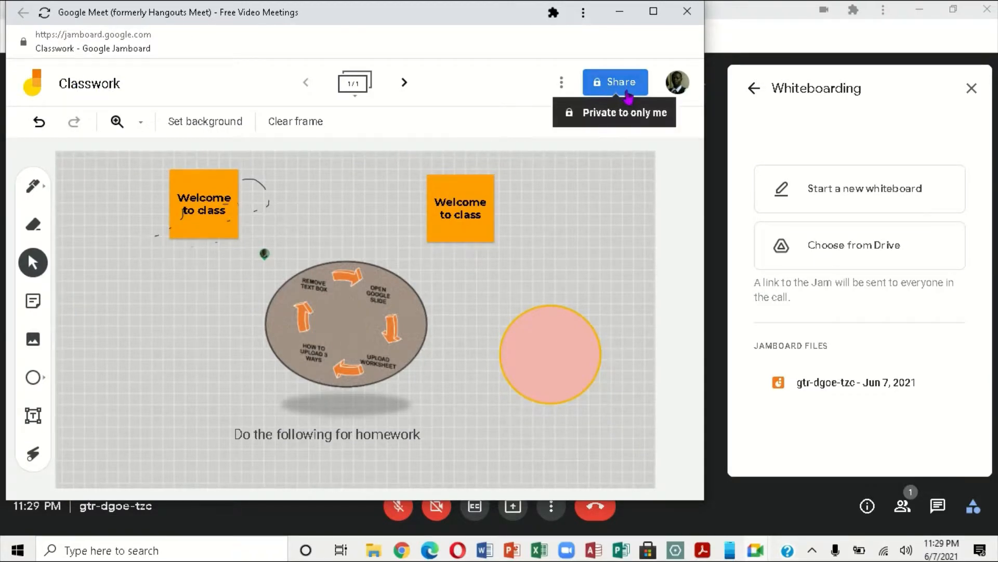
Step: Add the first suggested contact as a recipient of the shared Jam and enter the message "Do the following"
{"action": "left_click", "coordinate": [621, 86]}
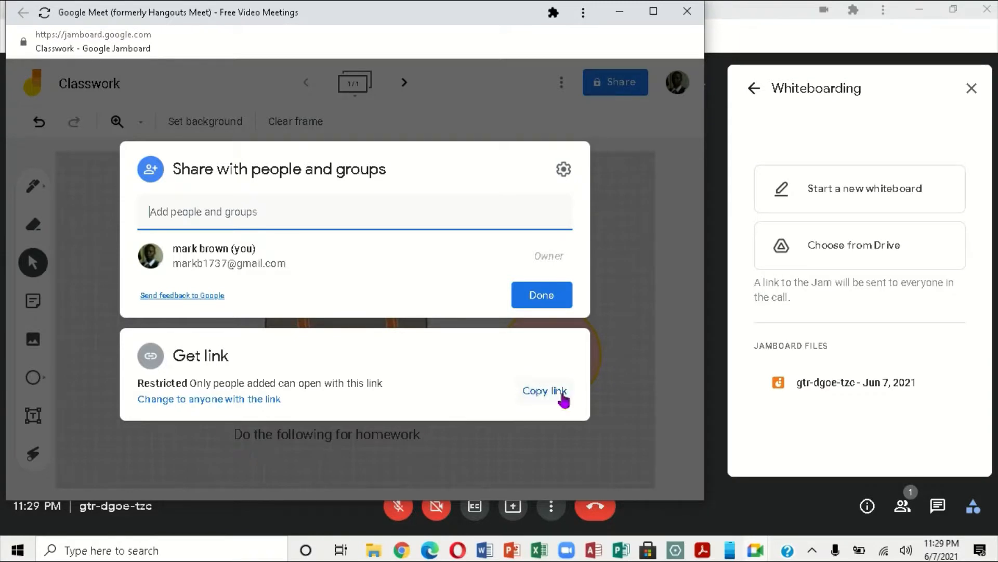
{"action": "left_click", "coordinate": [335, 222]}
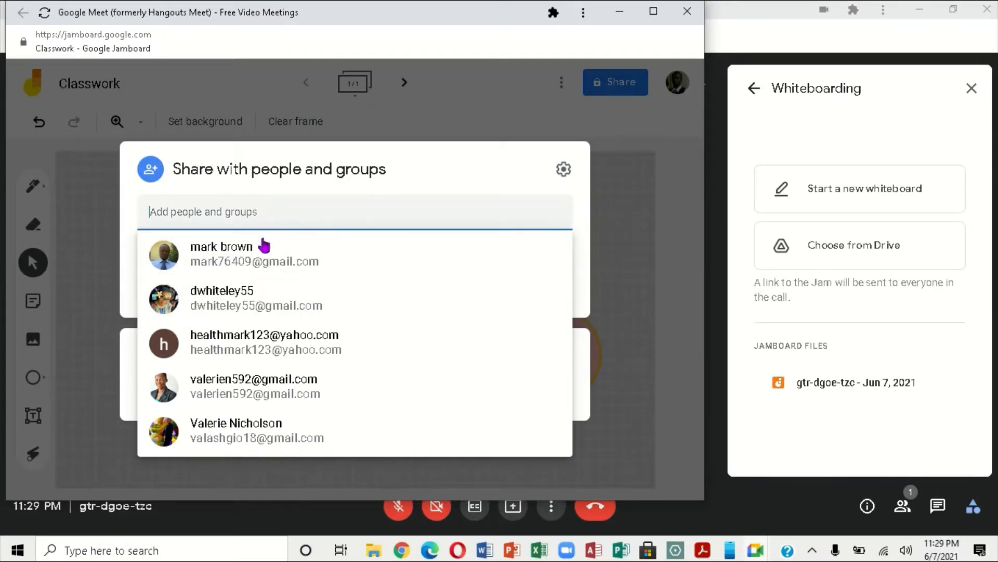
{"action": "left_click", "coordinate": [218, 250]}
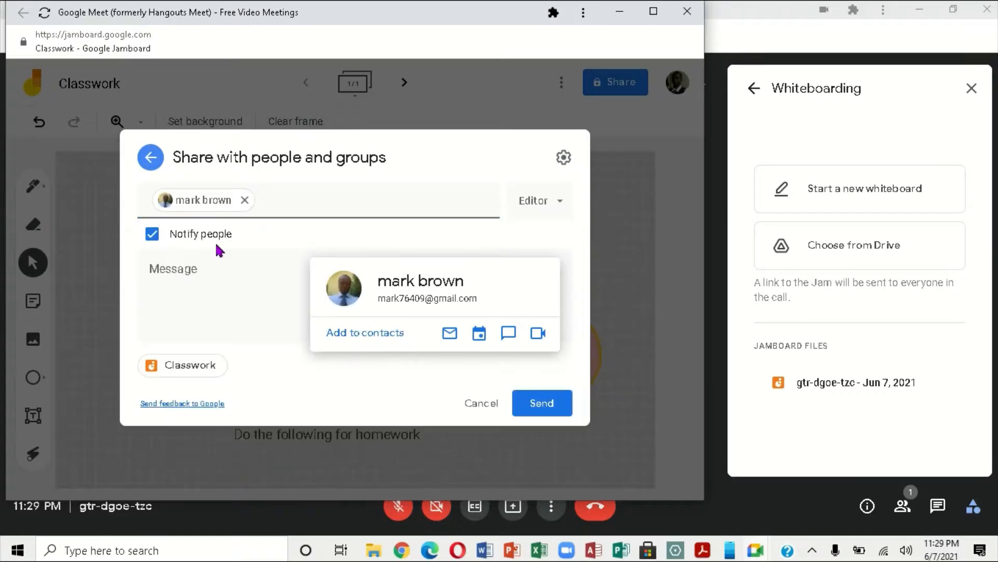
{"action": "left_click", "coordinate": [215, 317]}
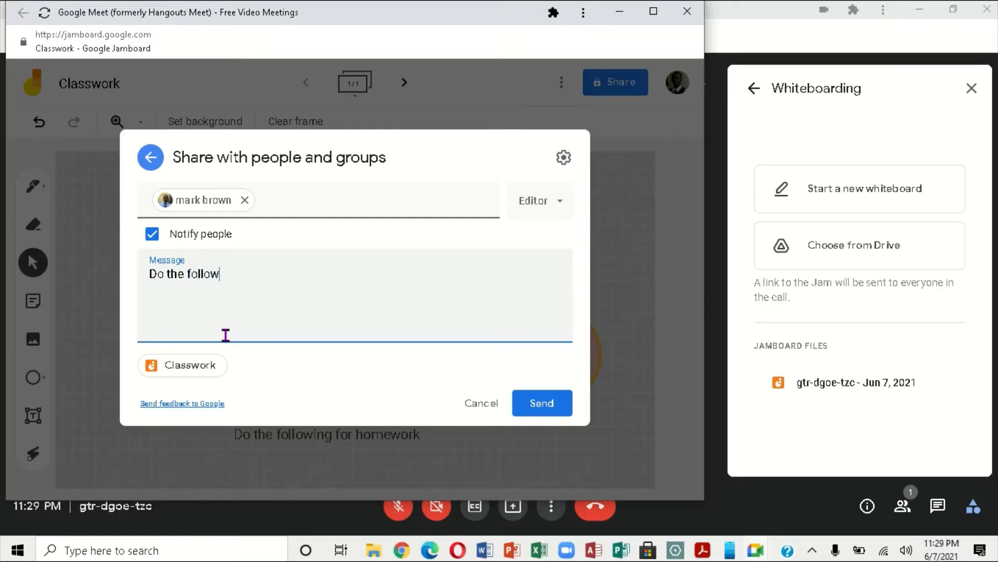
{"action": "type", "text": "g"}
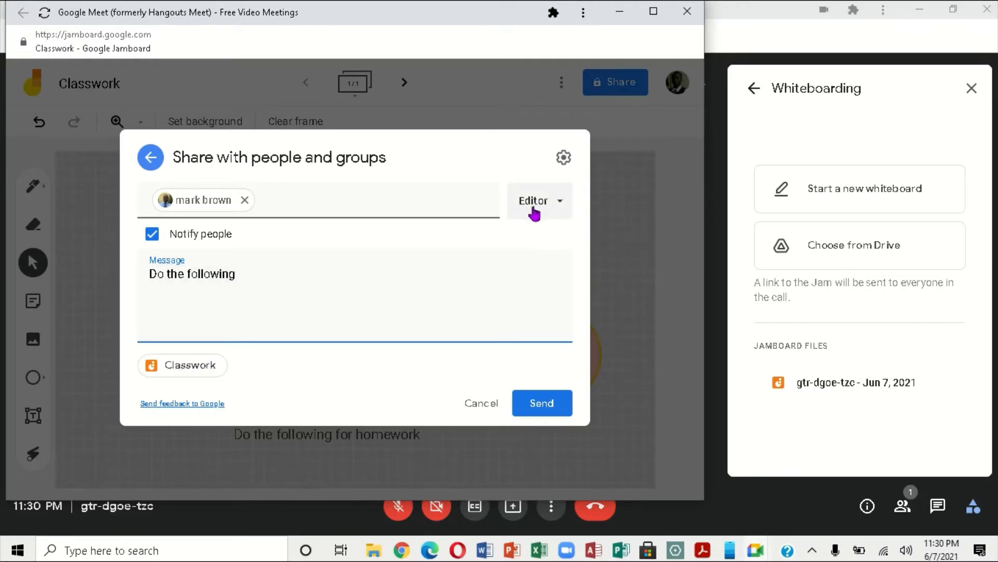
Step: Review the recipient's access options, keep Editor access and send the sharing invitation
{"action": "left_click", "coordinate": [562, 205]}
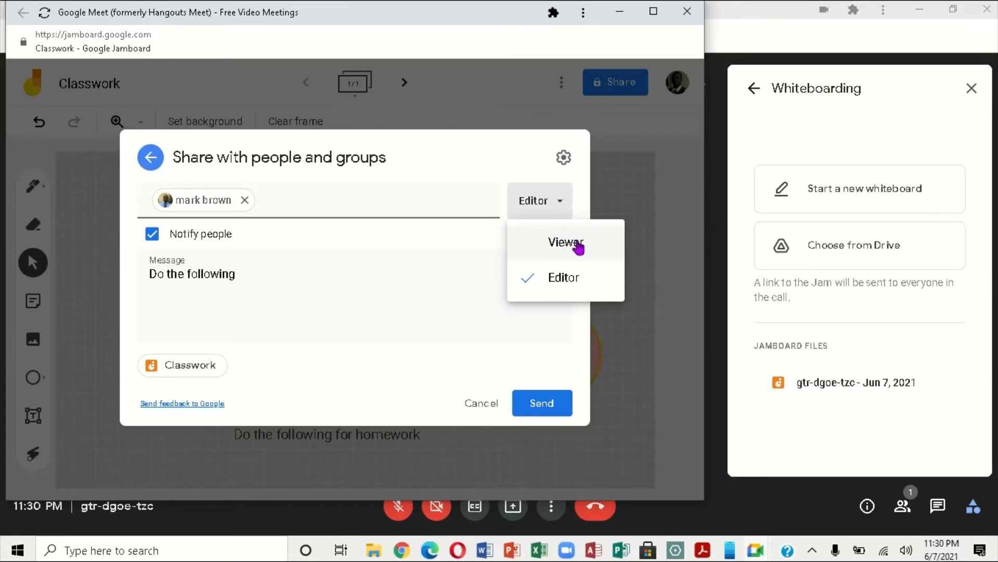
{"action": "left_click", "coordinate": [563, 351]}
{"action": "left_click", "coordinate": [542, 404]}
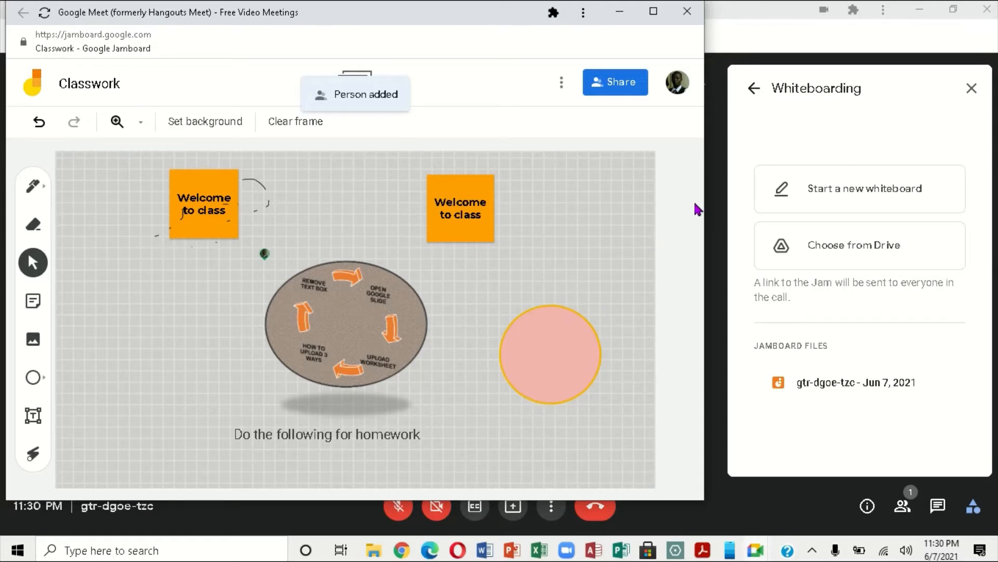
Step: Leave the meeting after closing the Whiteboarding pane and return to the Google Meet home screen
{"action": "left_click", "coordinate": [970, 90]}
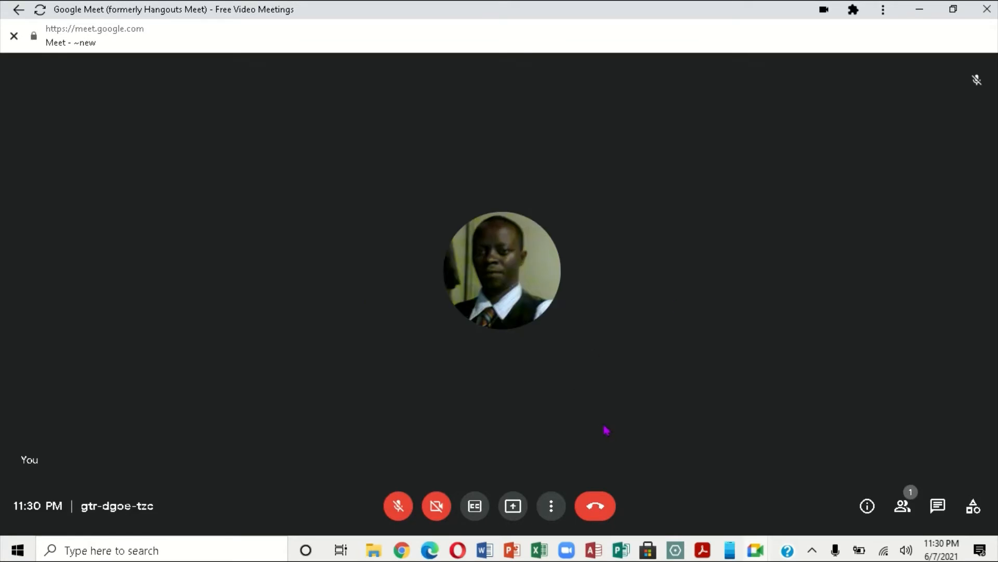
{"action": "left_click", "coordinate": [593, 507]}
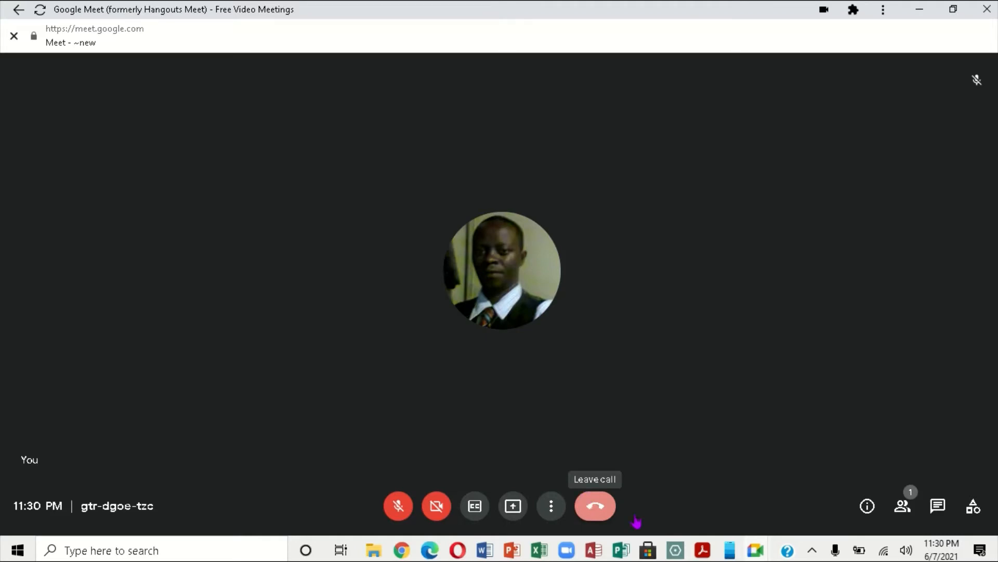
{"action": "left_click", "coordinate": [594, 503]}
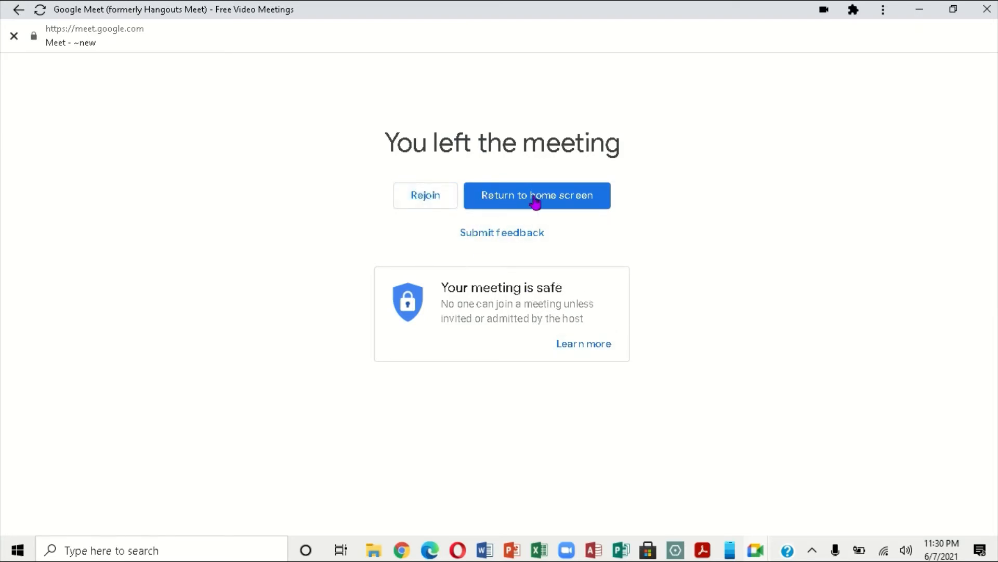
{"action": "left_click", "coordinate": [558, 202]}
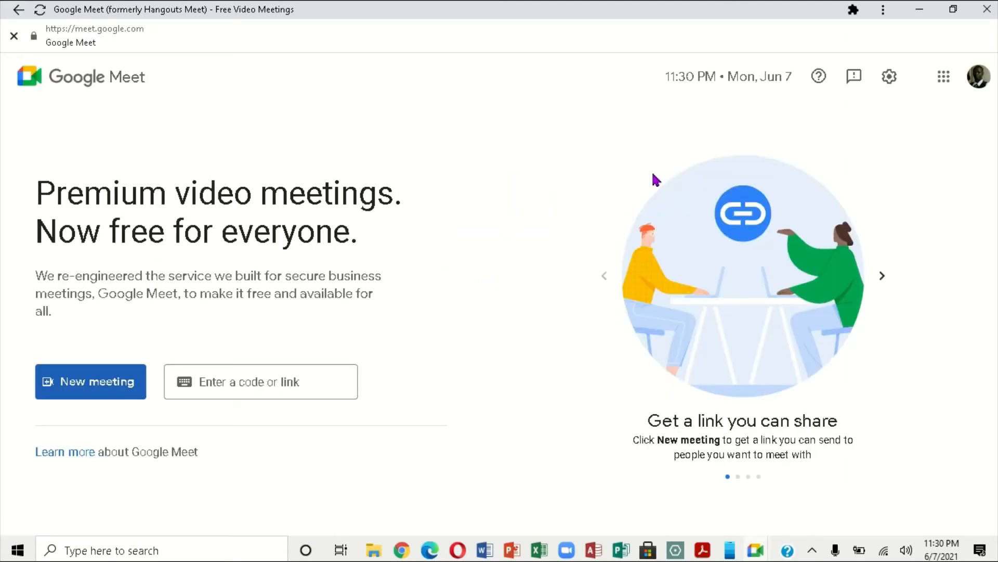
Step: Close both the Google Meet window and the Classwork Jamboard window
{"action": "left_click", "coordinate": [985, 10]}
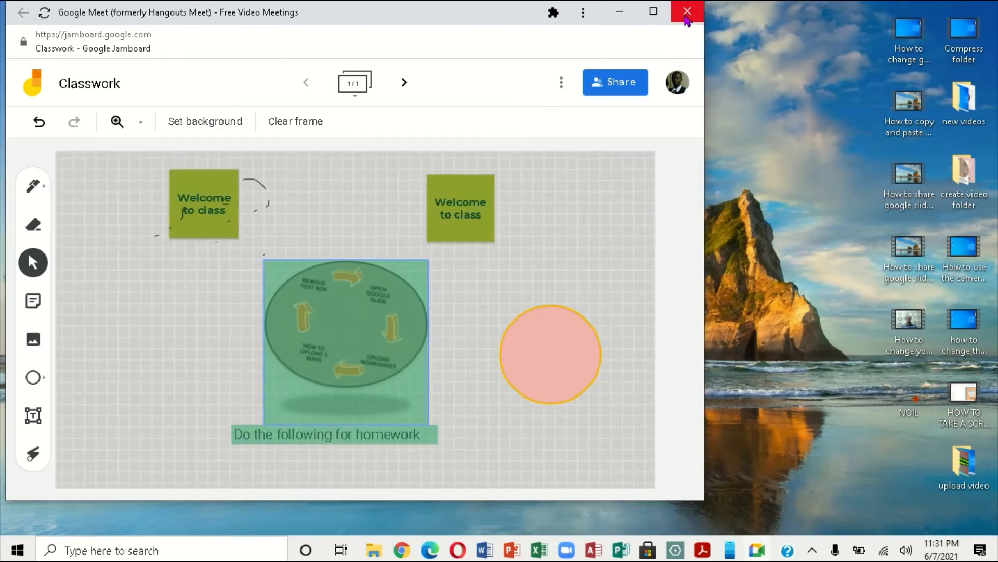
{"action": "left_click", "coordinate": [686, 15]}
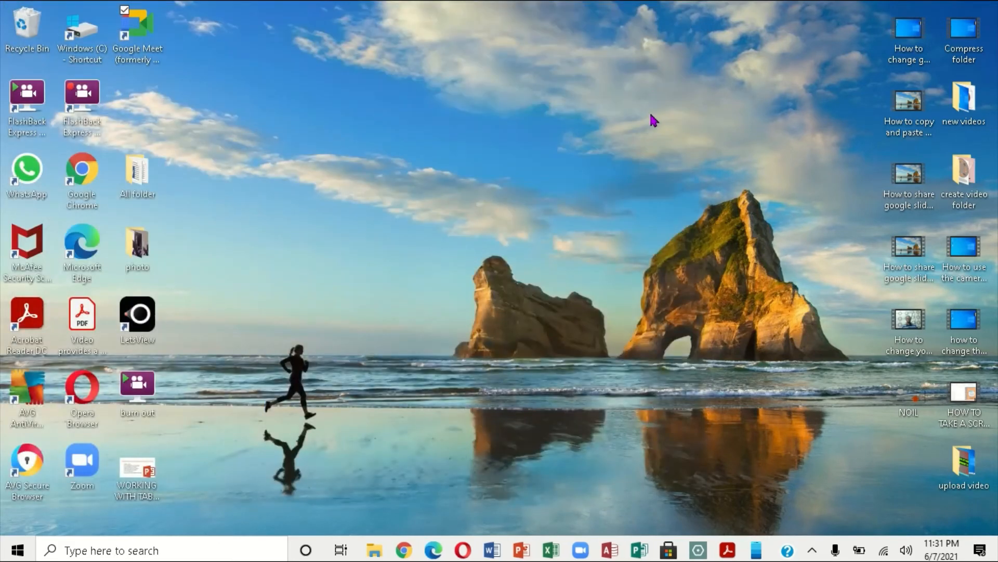